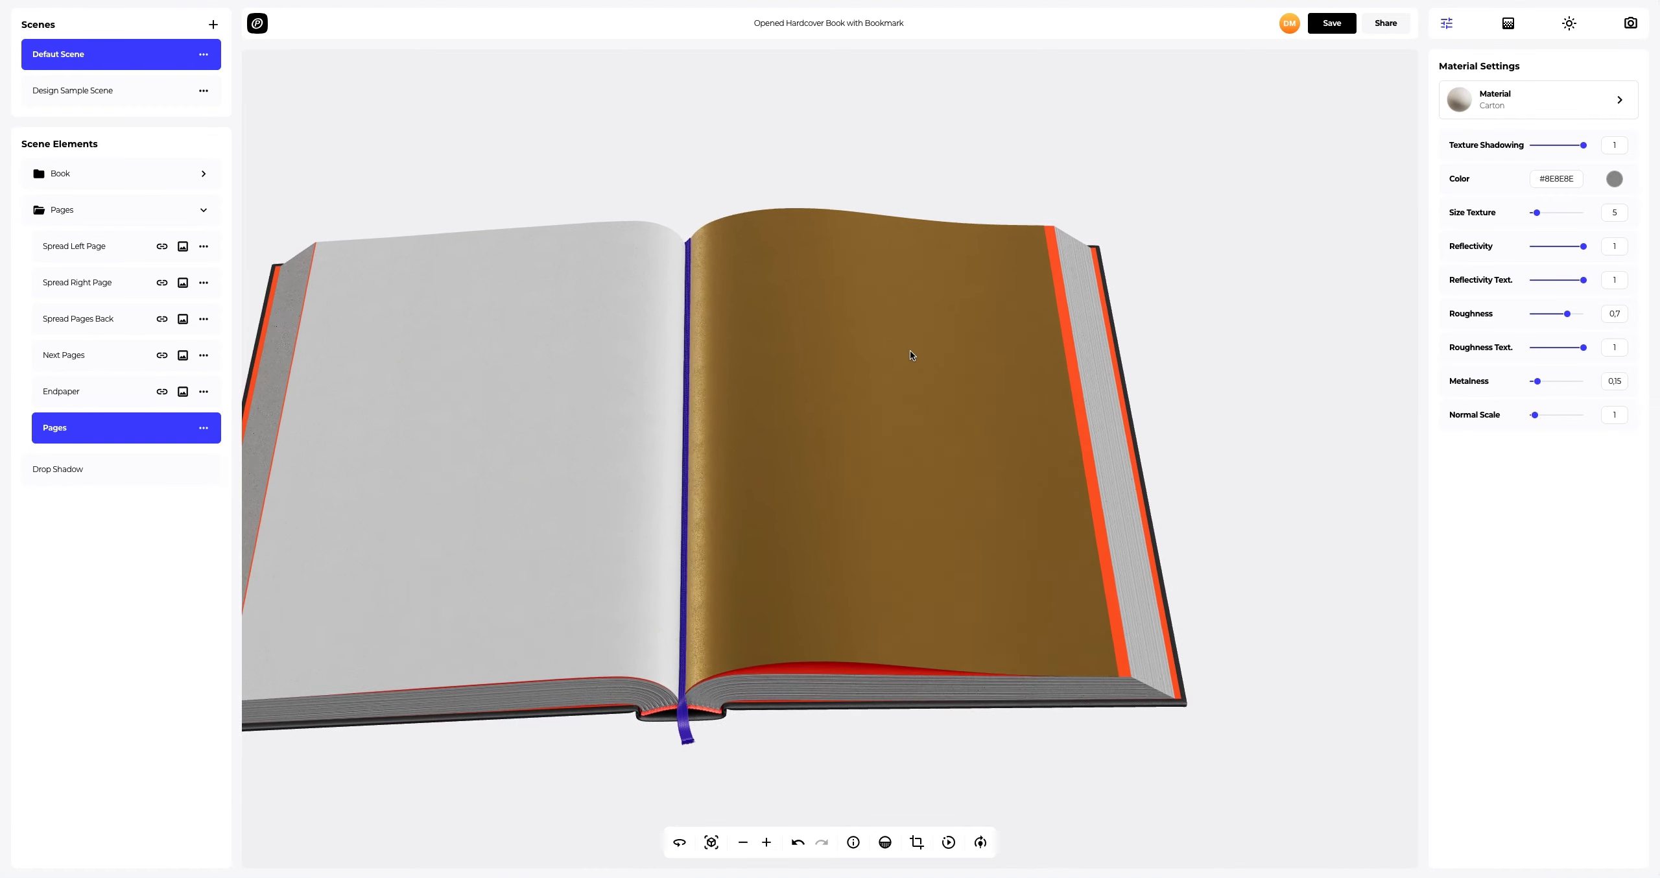
# Step: Add book.png as a design on the Spread Left Page element
pyautogui.moveTo(989, 324); pyautogui.dragTo(807, 430)
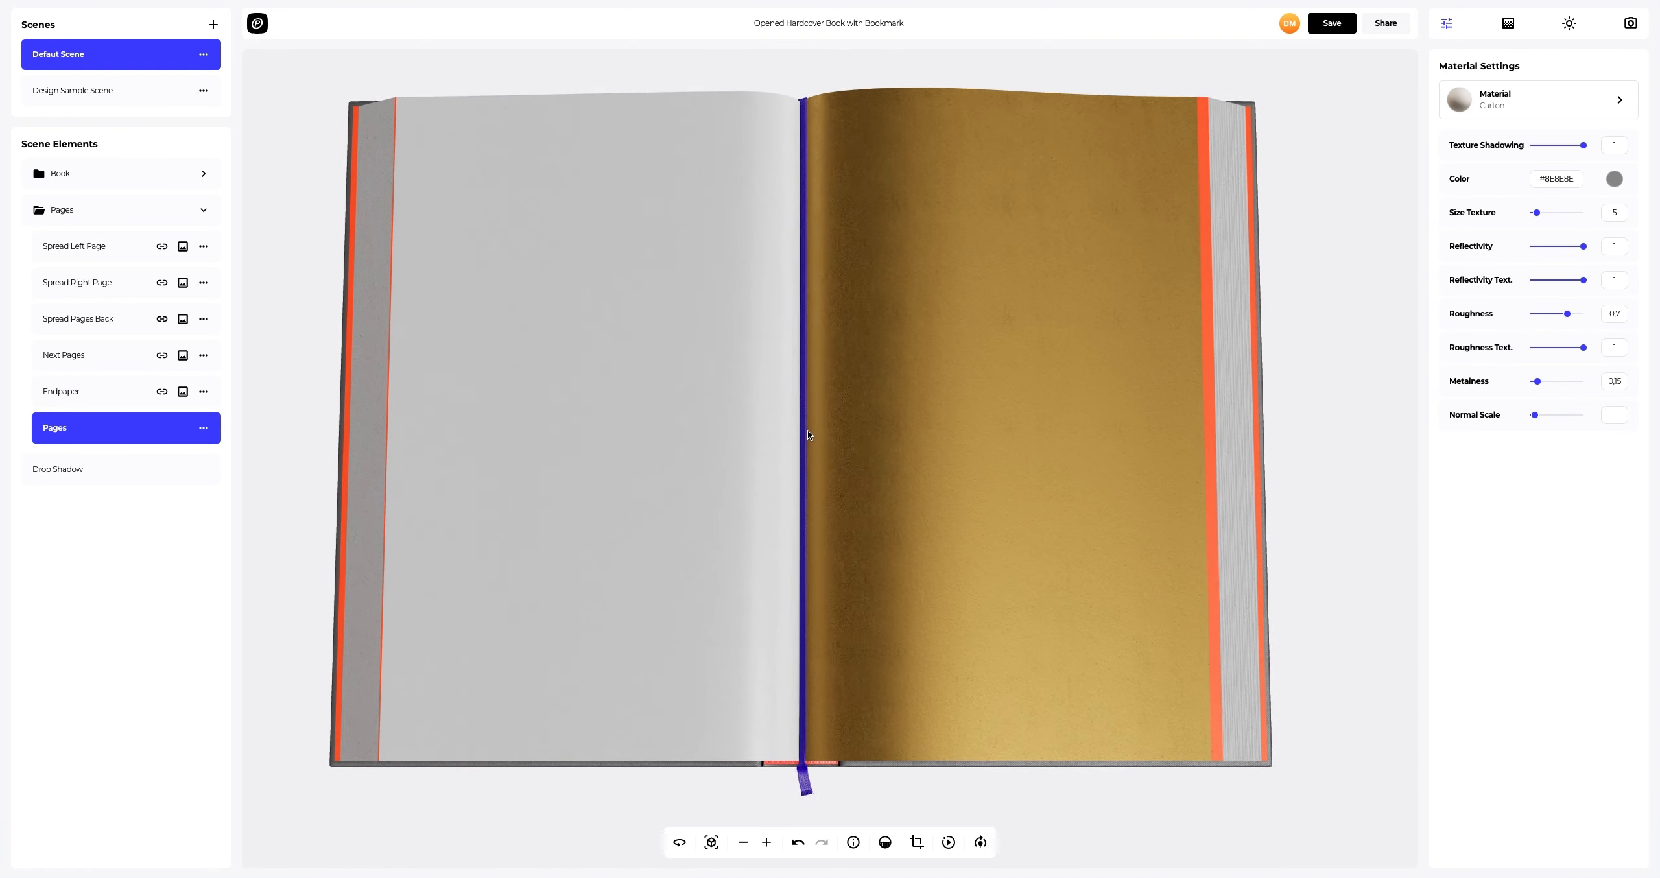
pyautogui.click(126, 214)
pyautogui.click(82, 247)
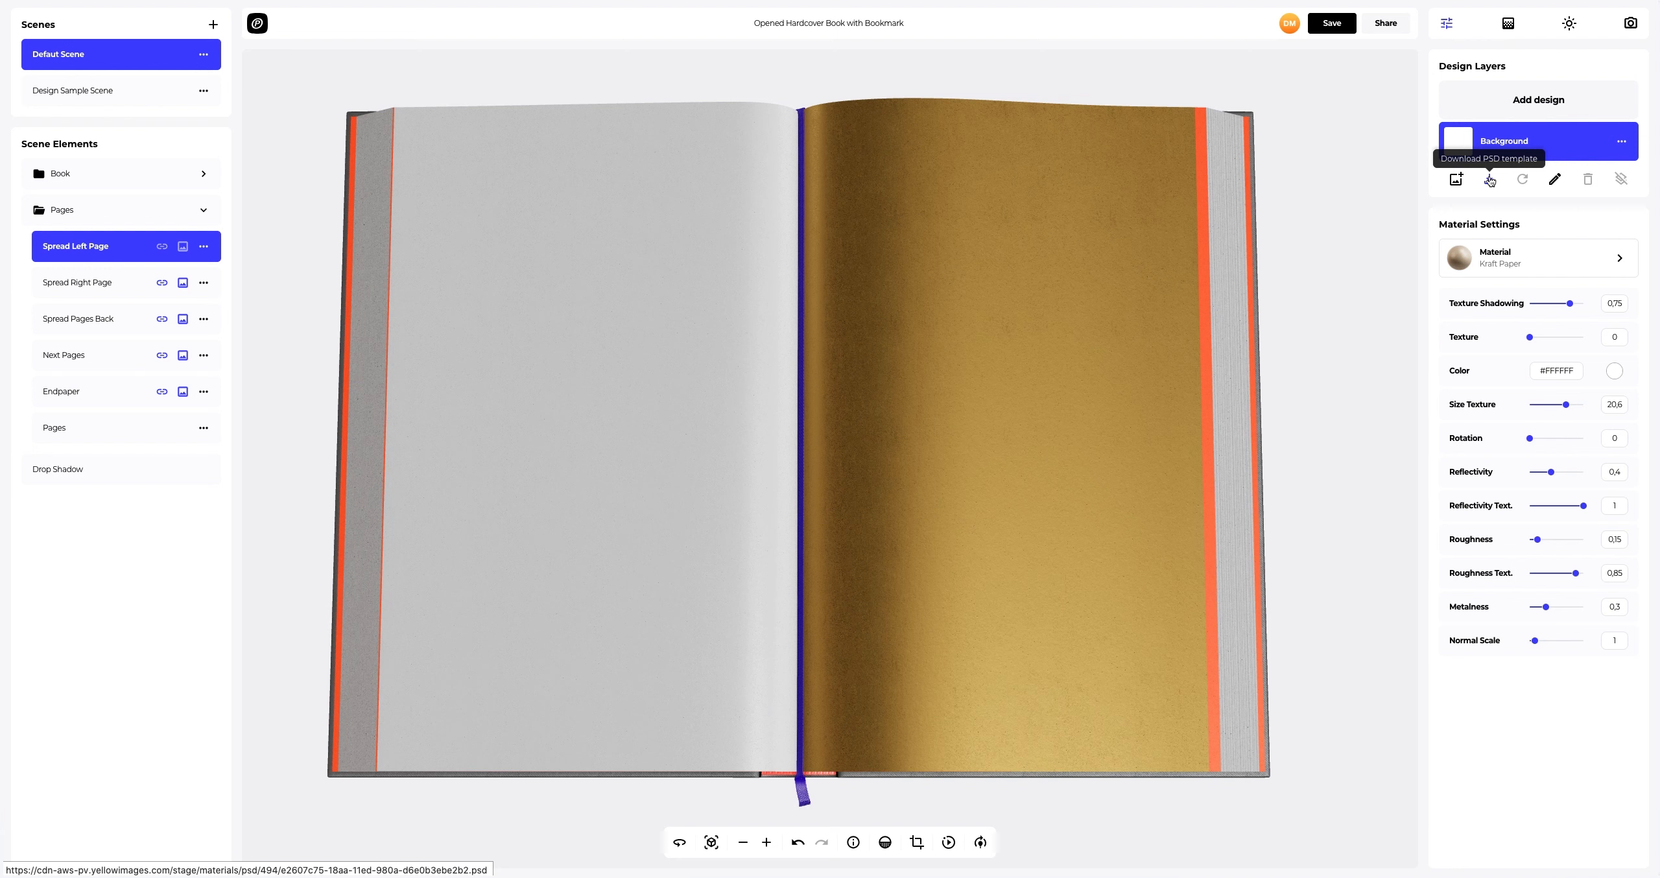
pyautogui.click(1534, 101)
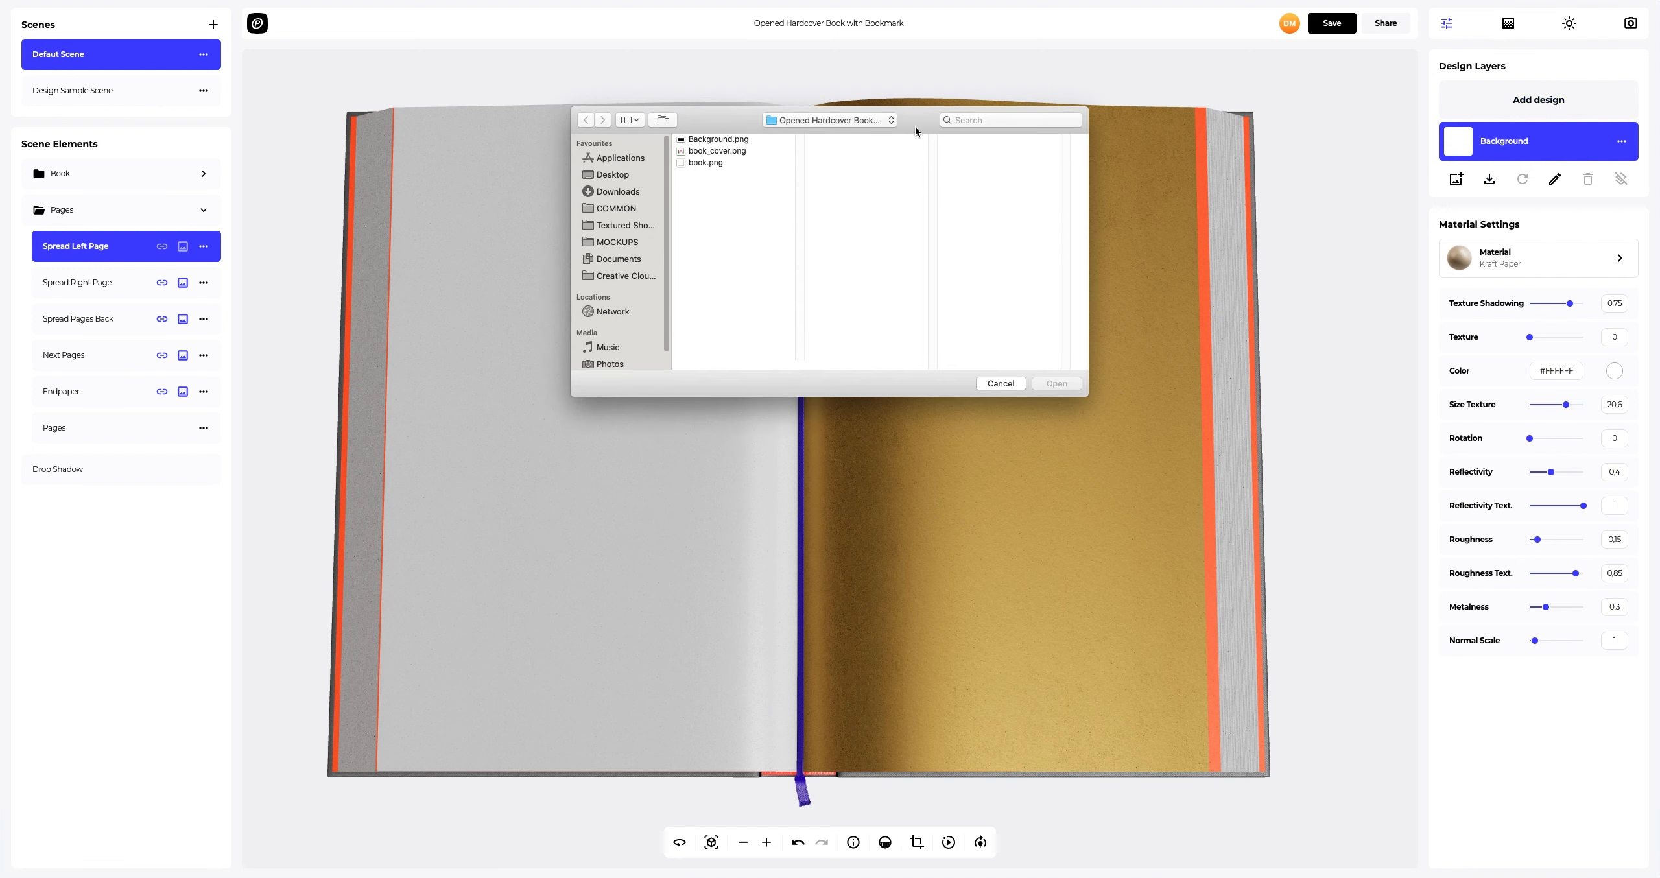
pyautogui.click(706, 162)
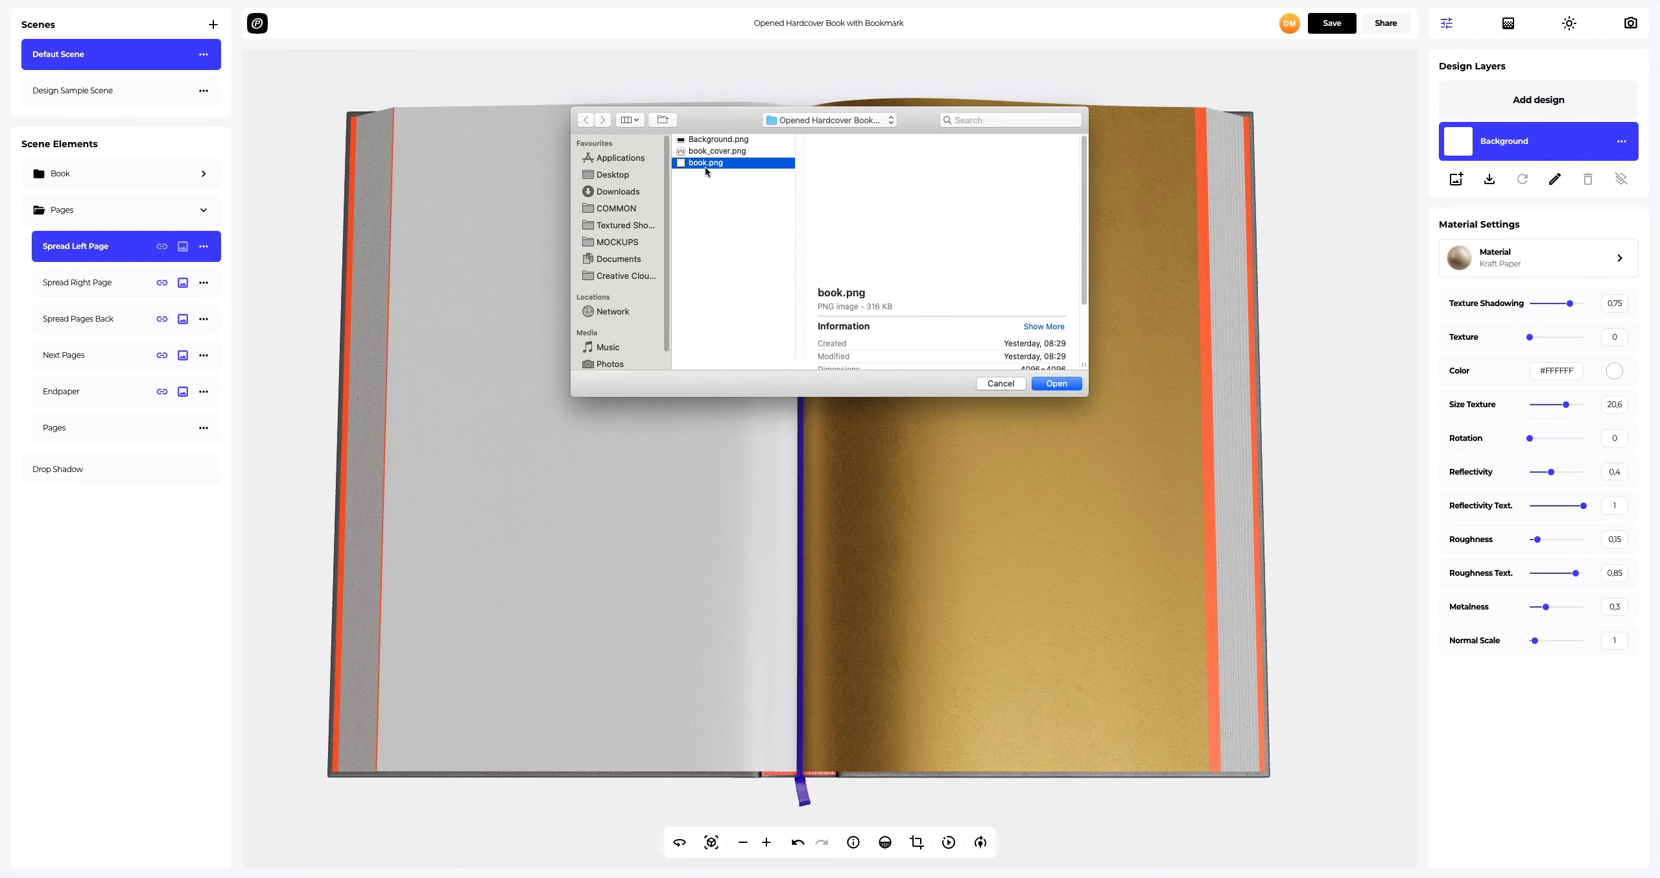
pyautogui.click(1056, 384)
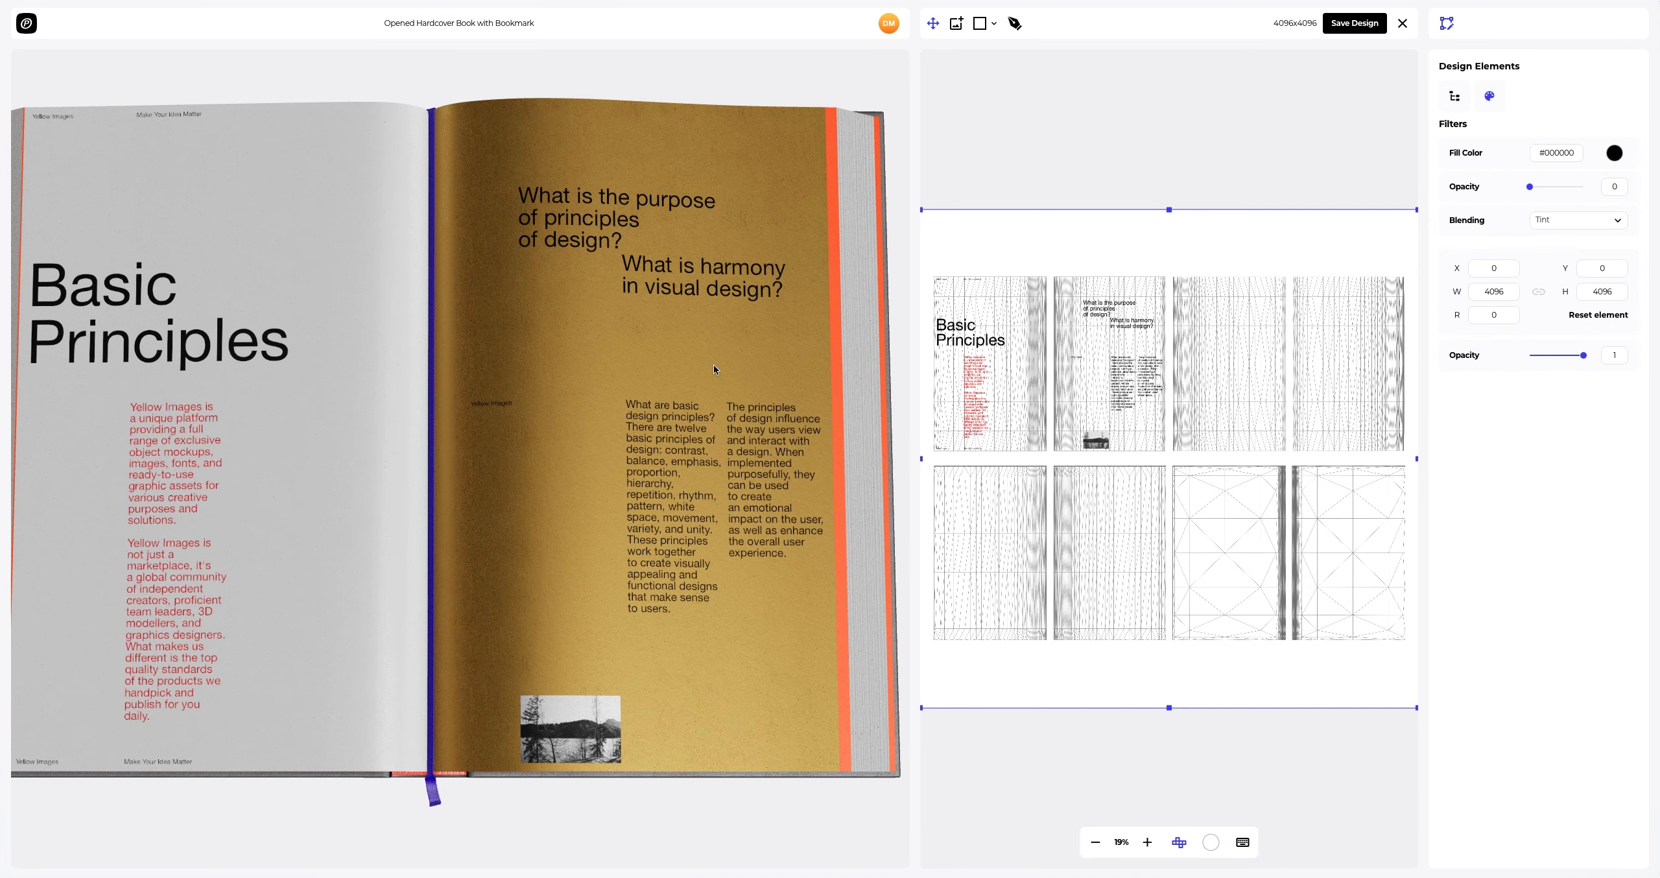
# Step: Position the page design at X 0 and Y 0 and save the design
pyautogui.scroll(-1, 728, 370)
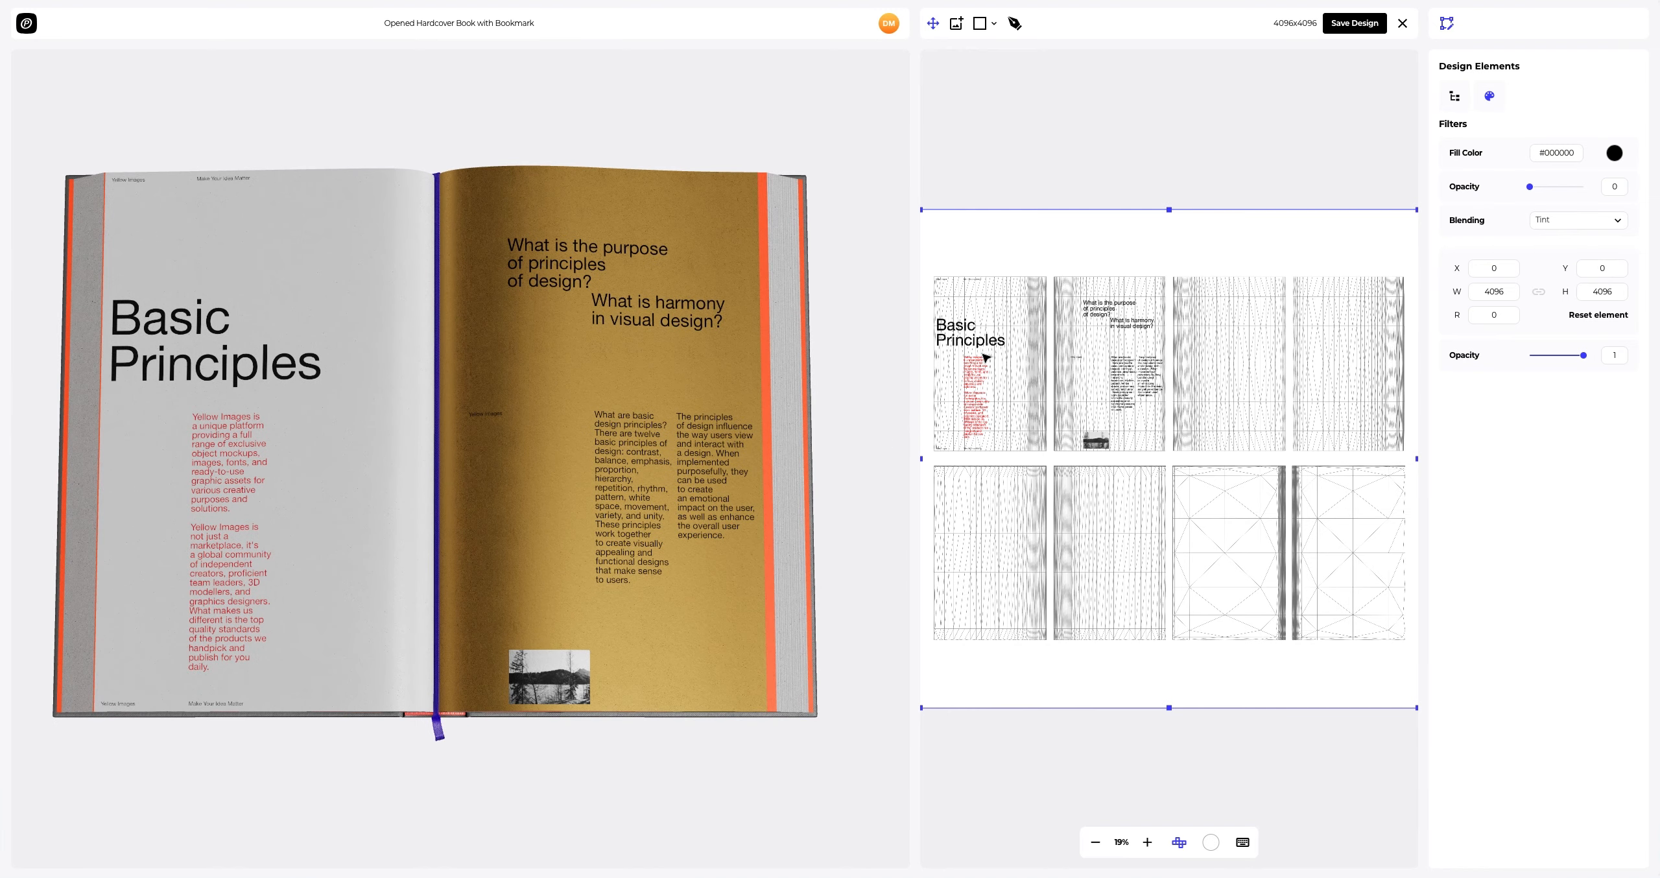
pyautogui.moveTo(983, 365)
pyautogui.mouseDown()
pyautogui.moveTo(985, 381)
pyautogui.moveTo(984, 354)
pyautogui.mouseUp()
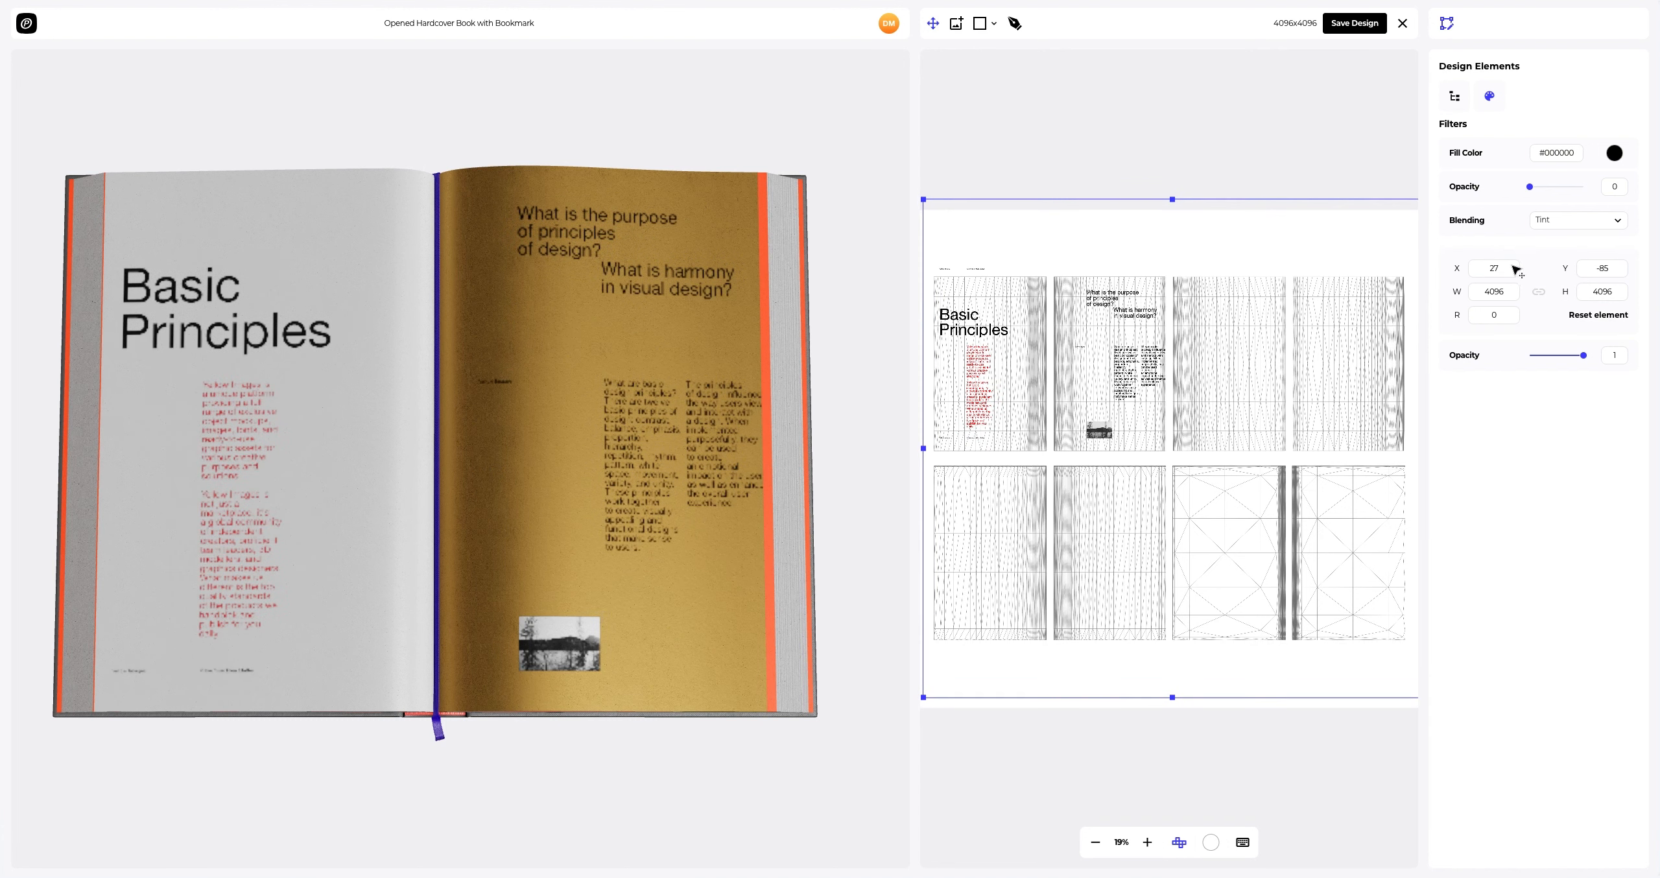
pyautogui.click(1477, 270)
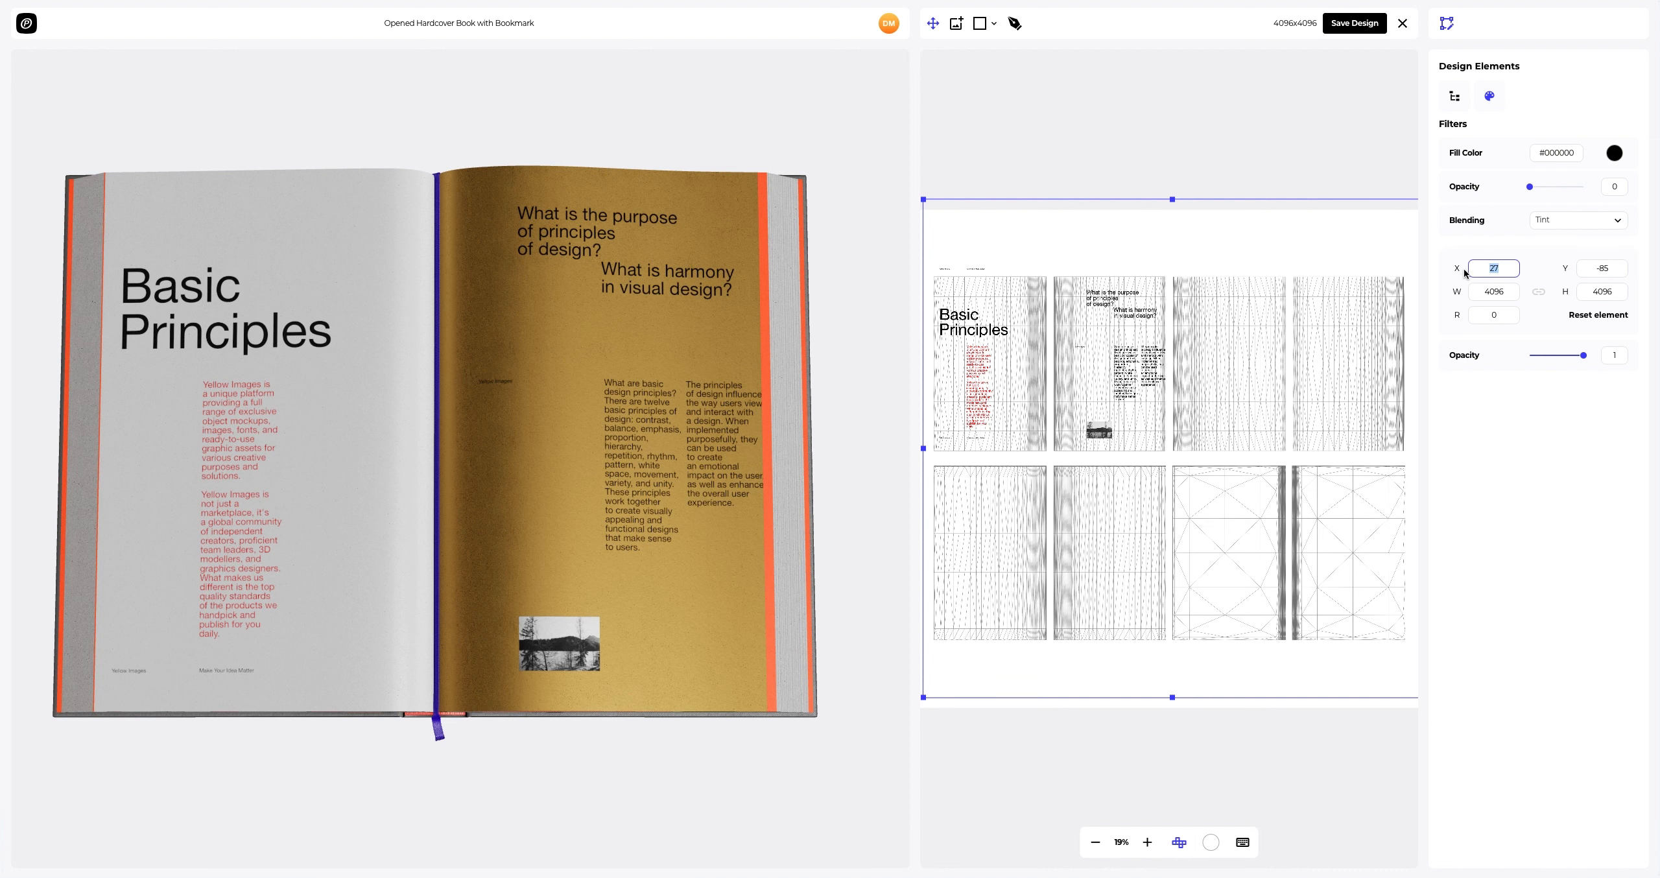
pyautogui.press('Tab')
pyautogui.write('0')
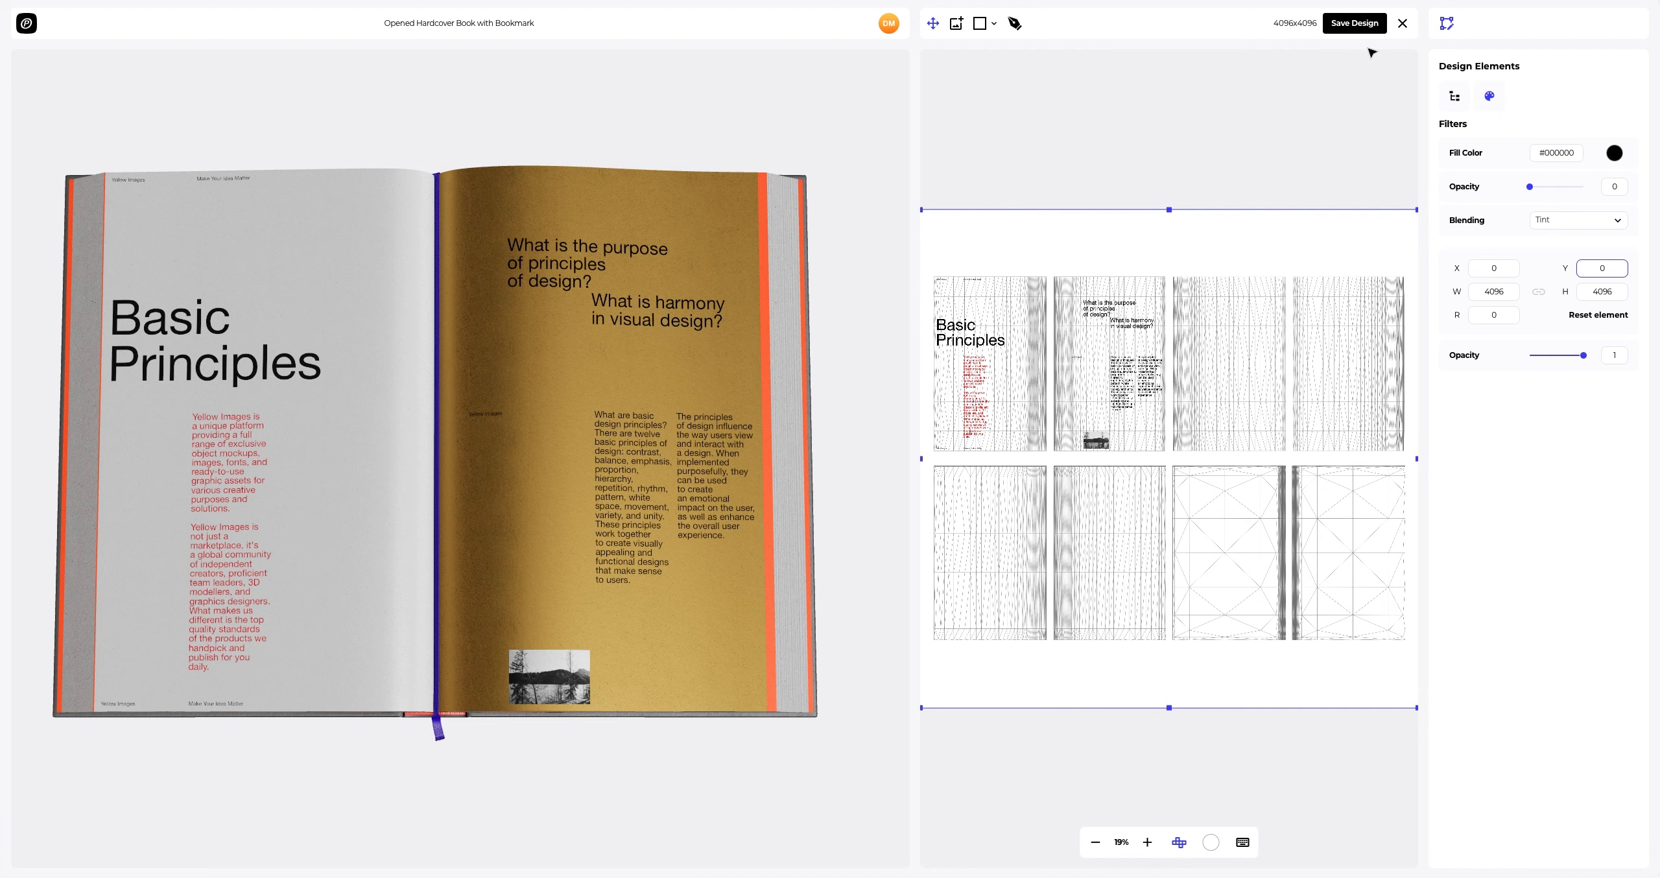
pyautogui.click(1341, 27)
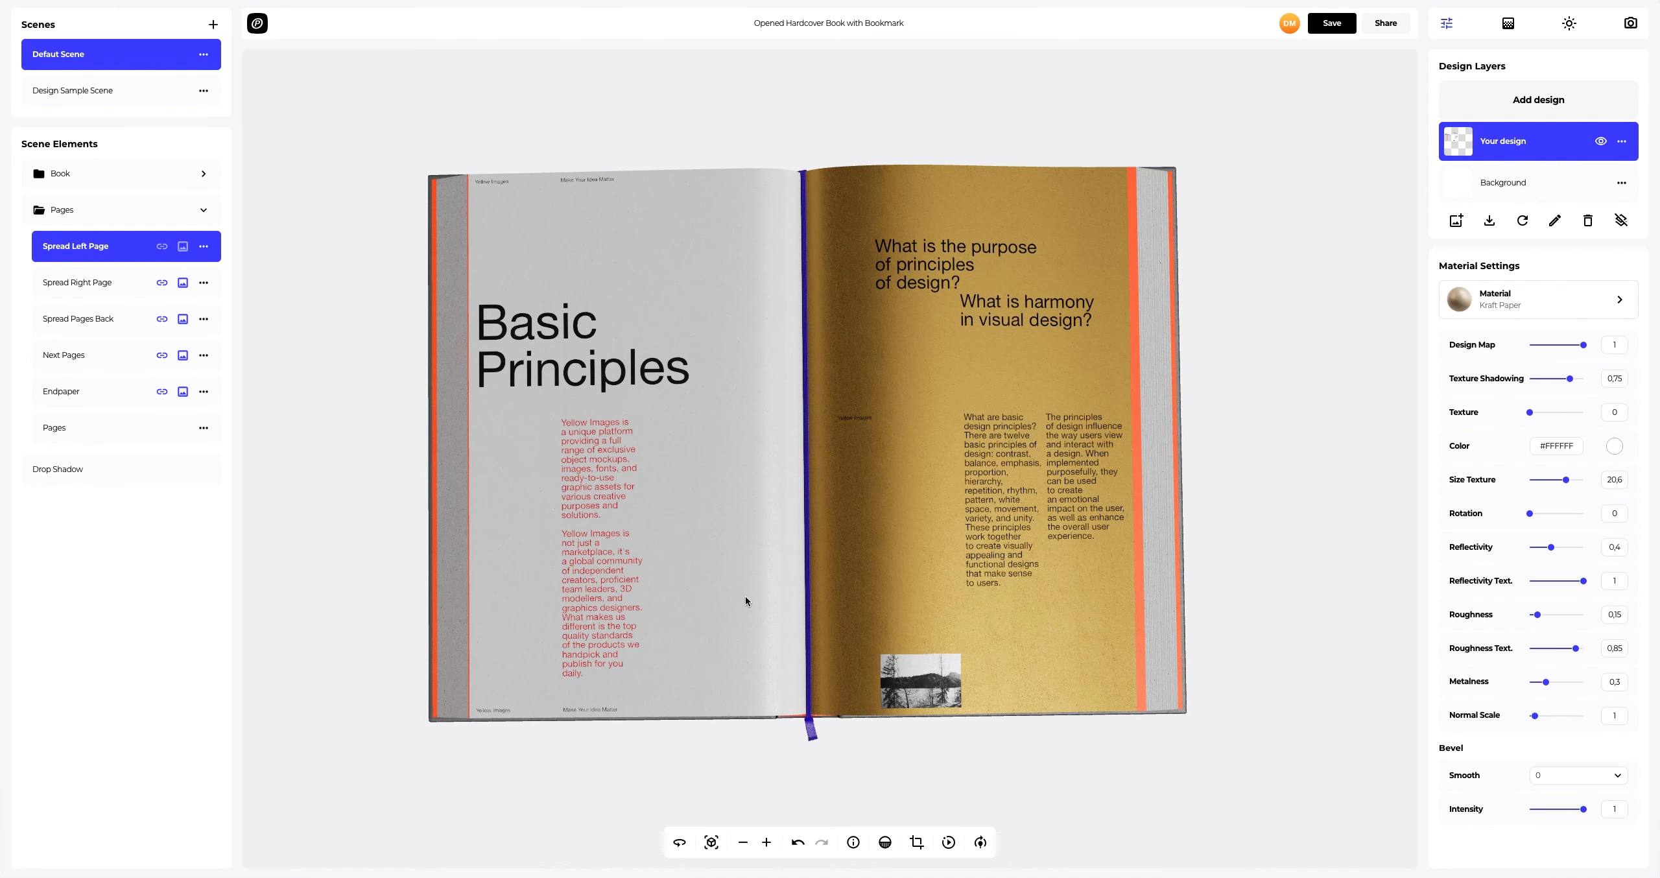
# Step: Add book_cover.png as a design on the Hardcover element and save the design
pyautogui.moveTo(746, 601); pyautogui.dragTo(383, 335)
pyautogui.moveTo(1002, 339); pyautogui.dragTo(931, 192)
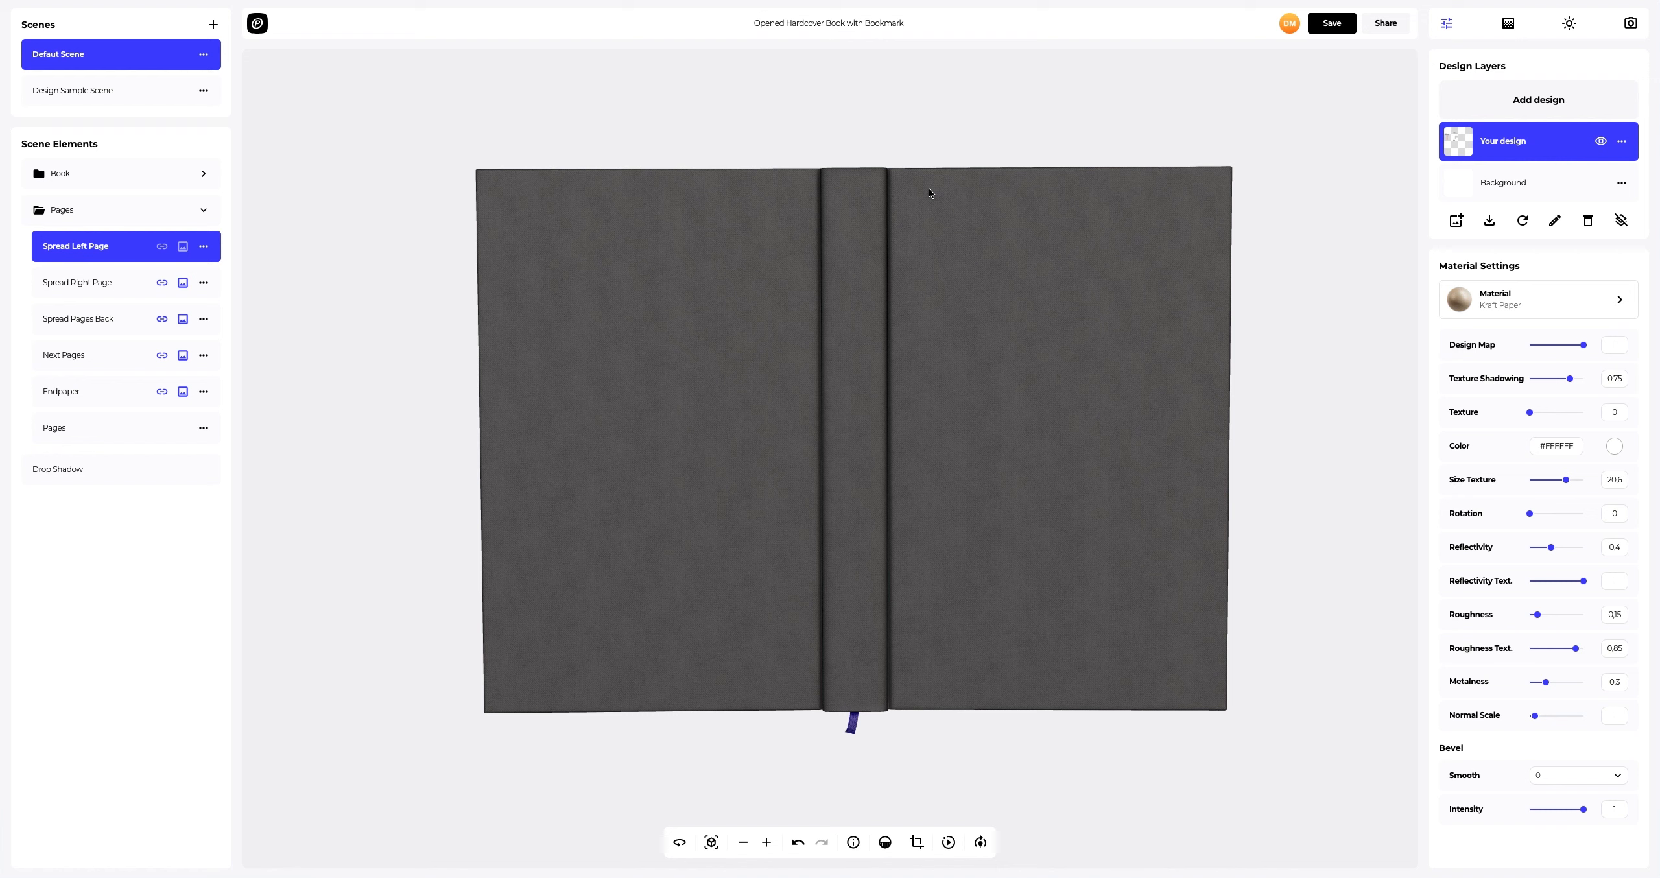
pyautogui.click(204, 210)
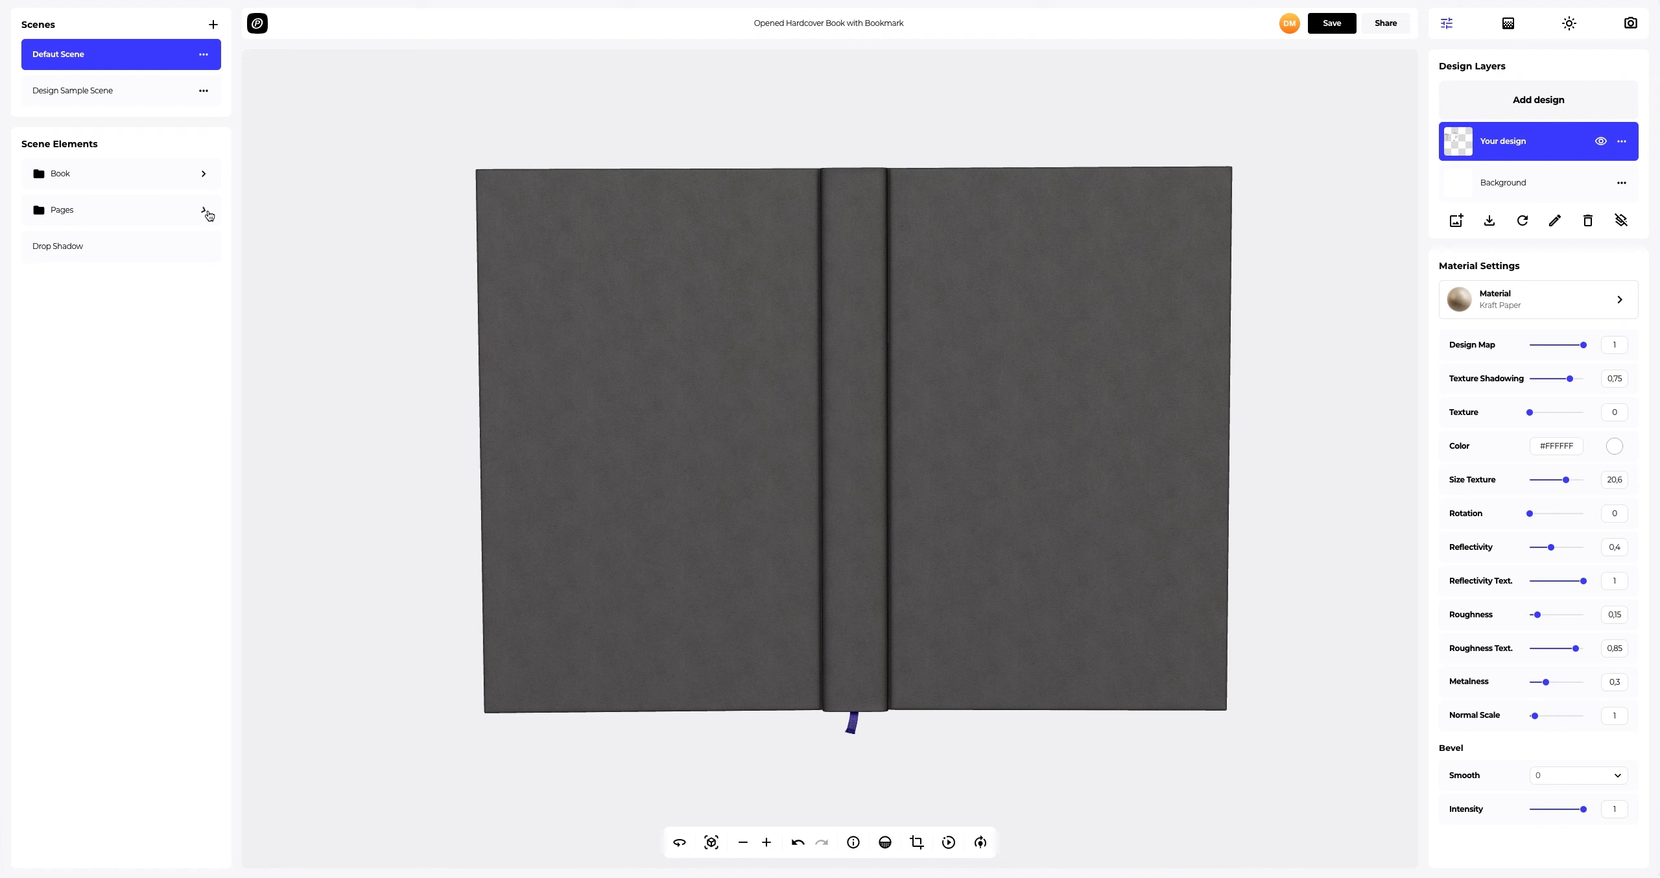
pyautogui.click(202, 174)
pyautogui.click(111, 207)
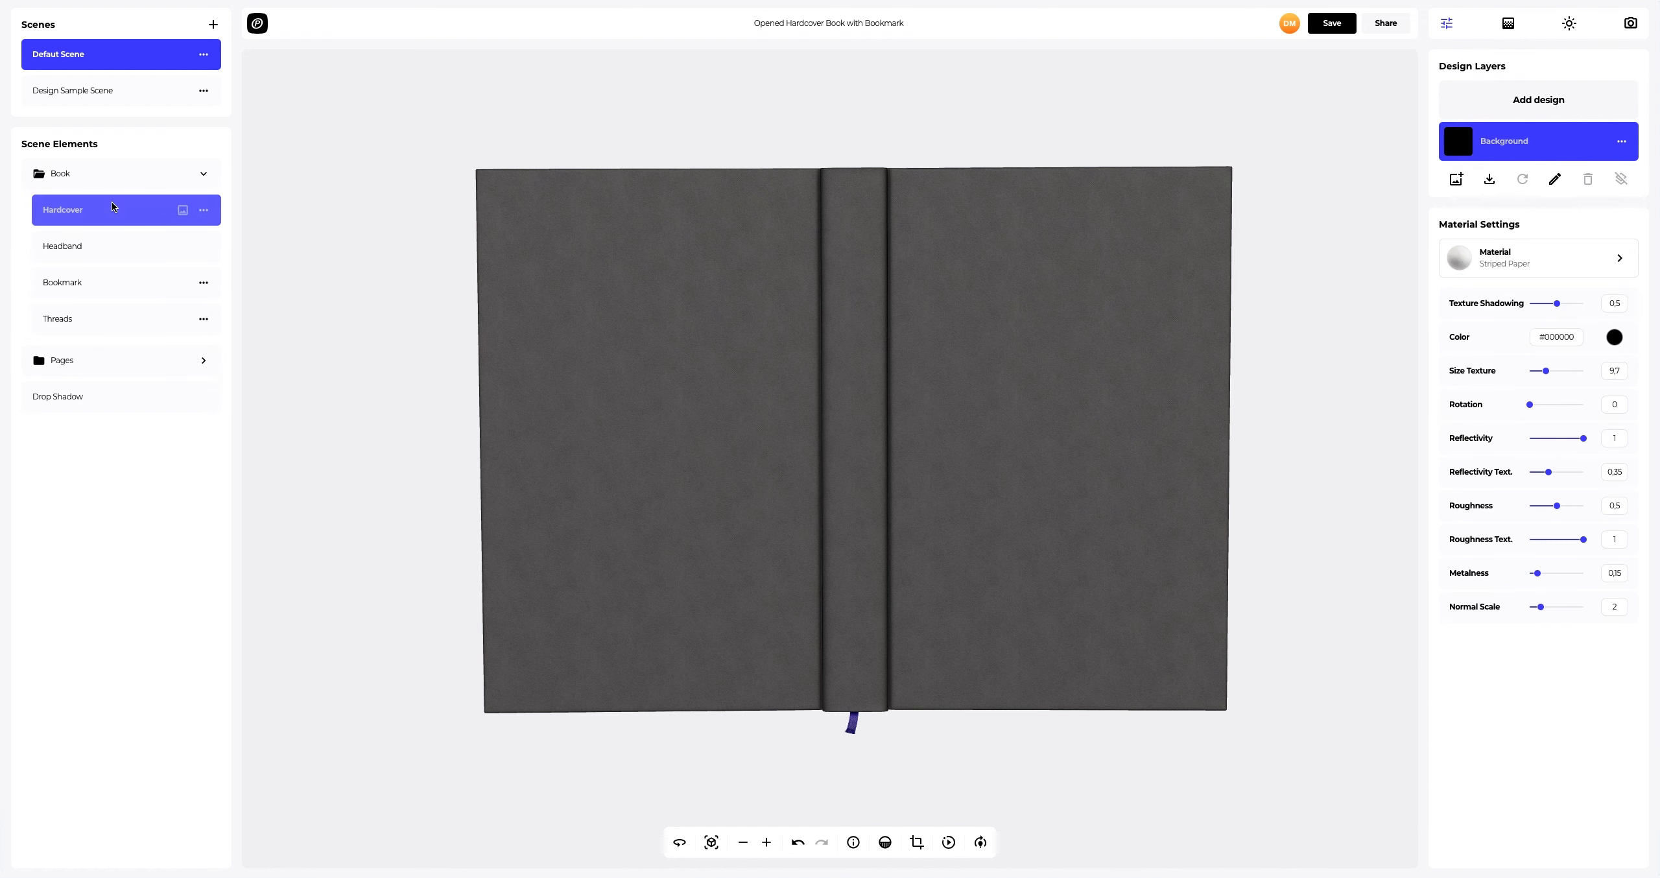
pyautogui.click(1541, 99)
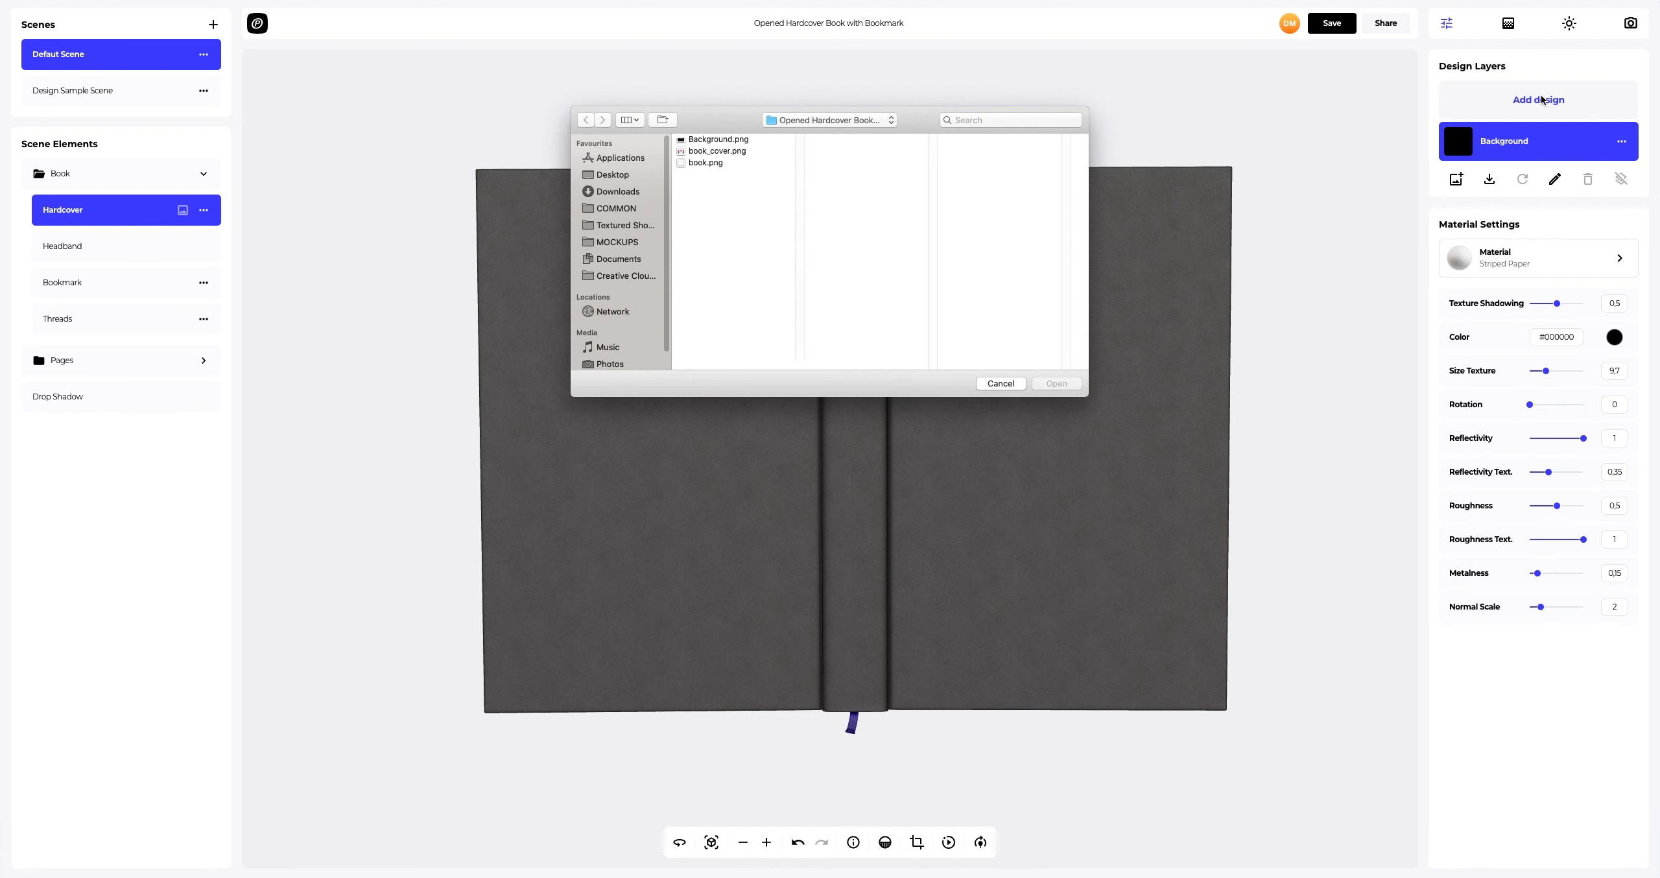
pyautogui.click(697, 151)
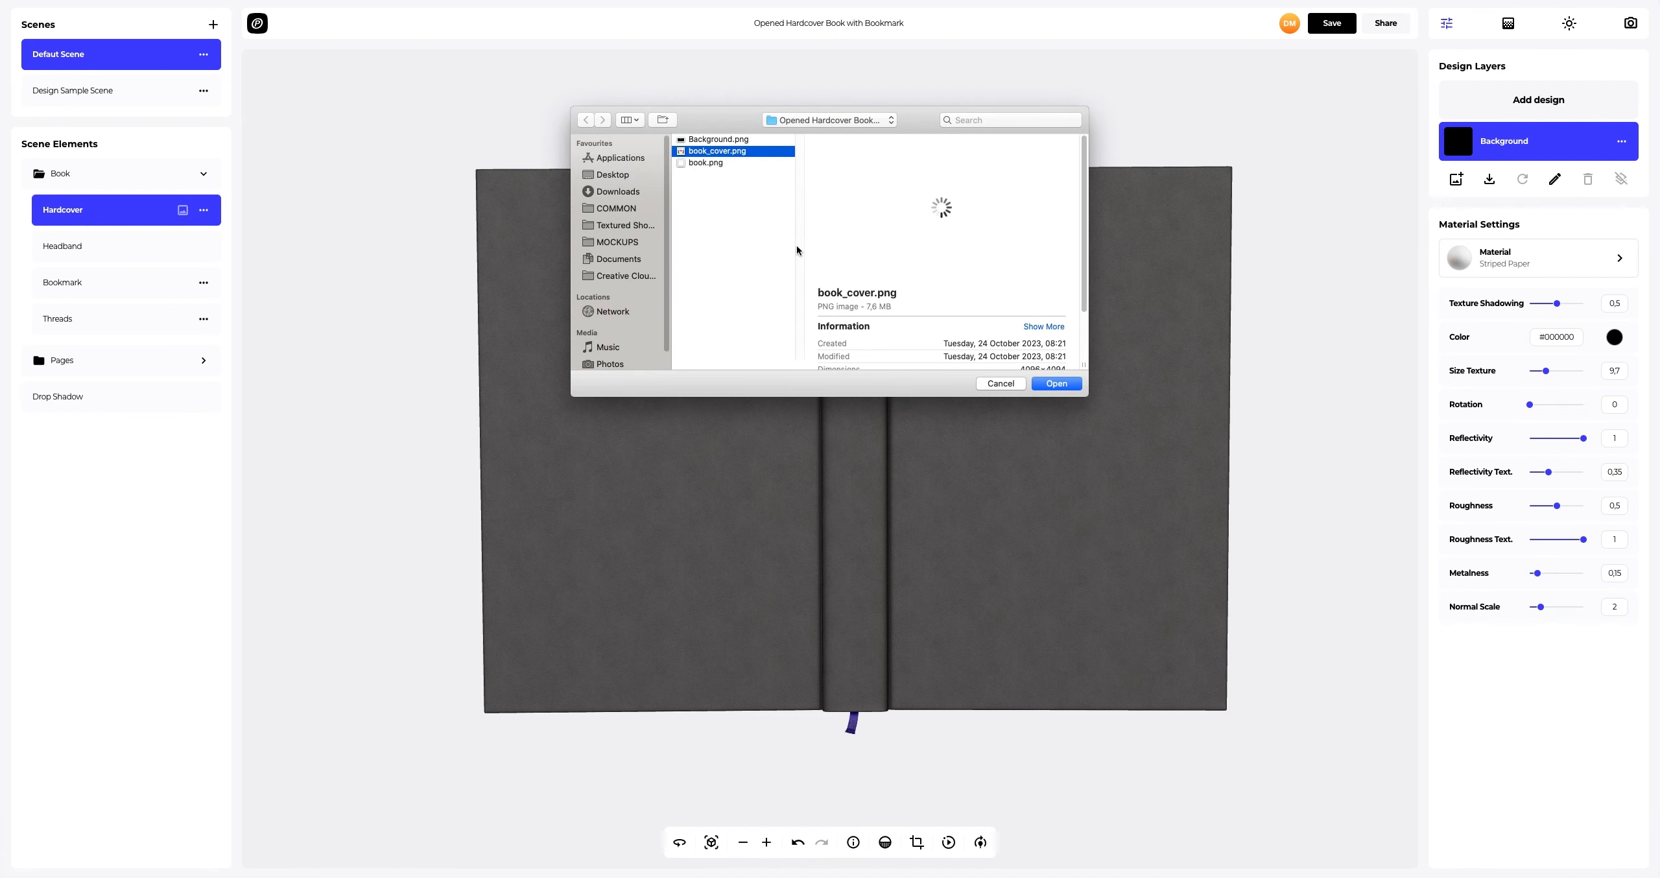
pyautogui.click(1055, 383)
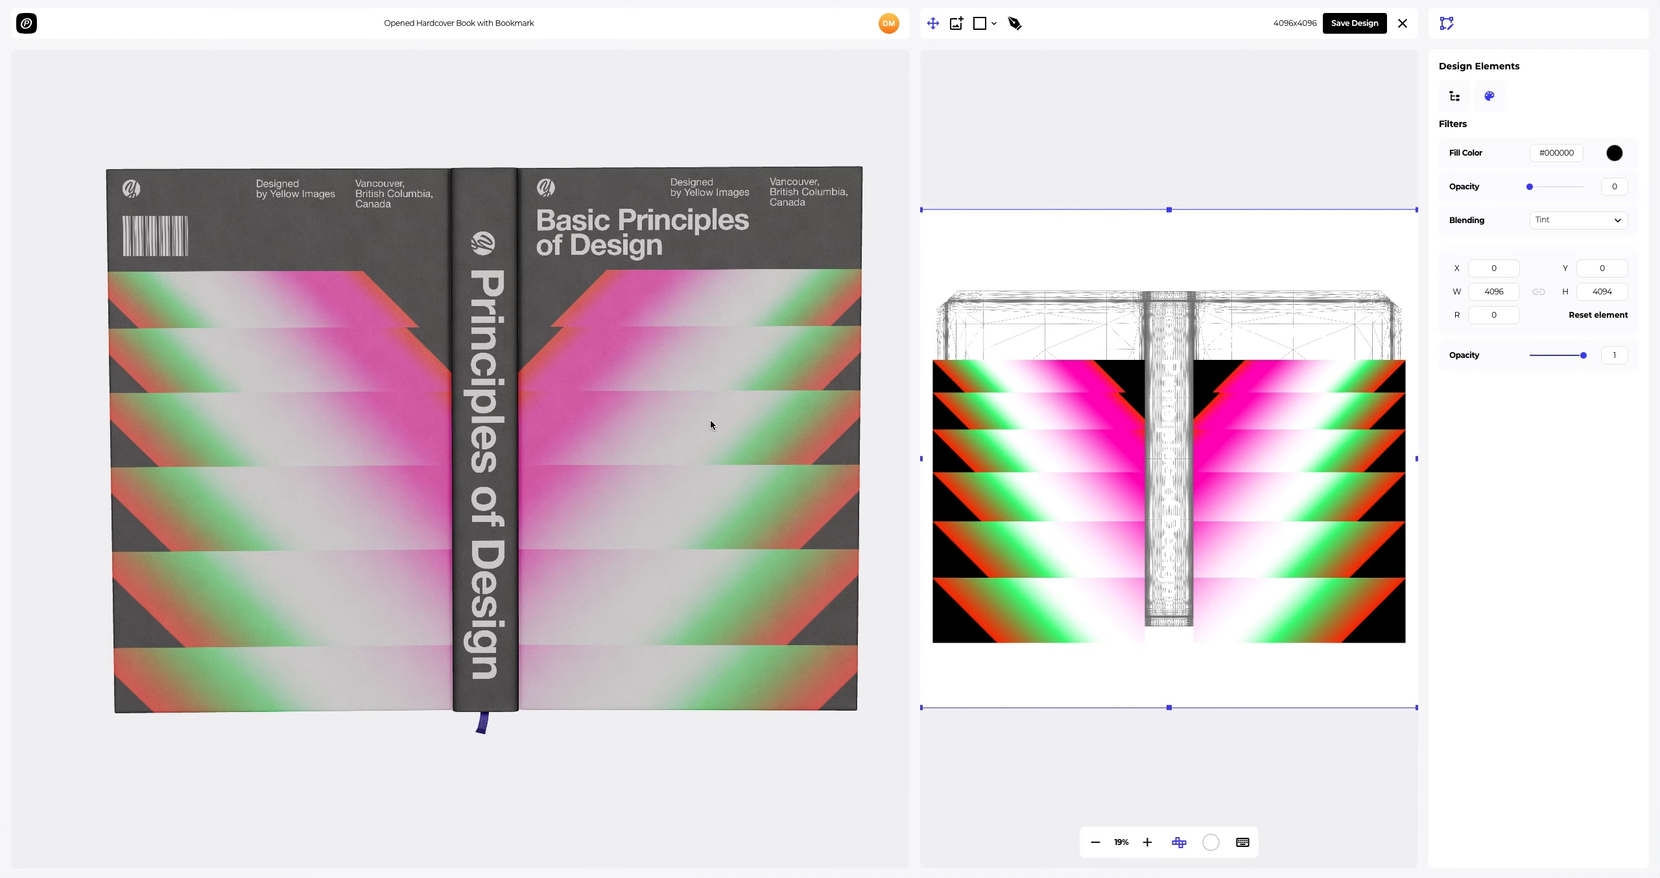
pyautogui.moveTo(712, 420); pyautogui.dragTo(711, 354)
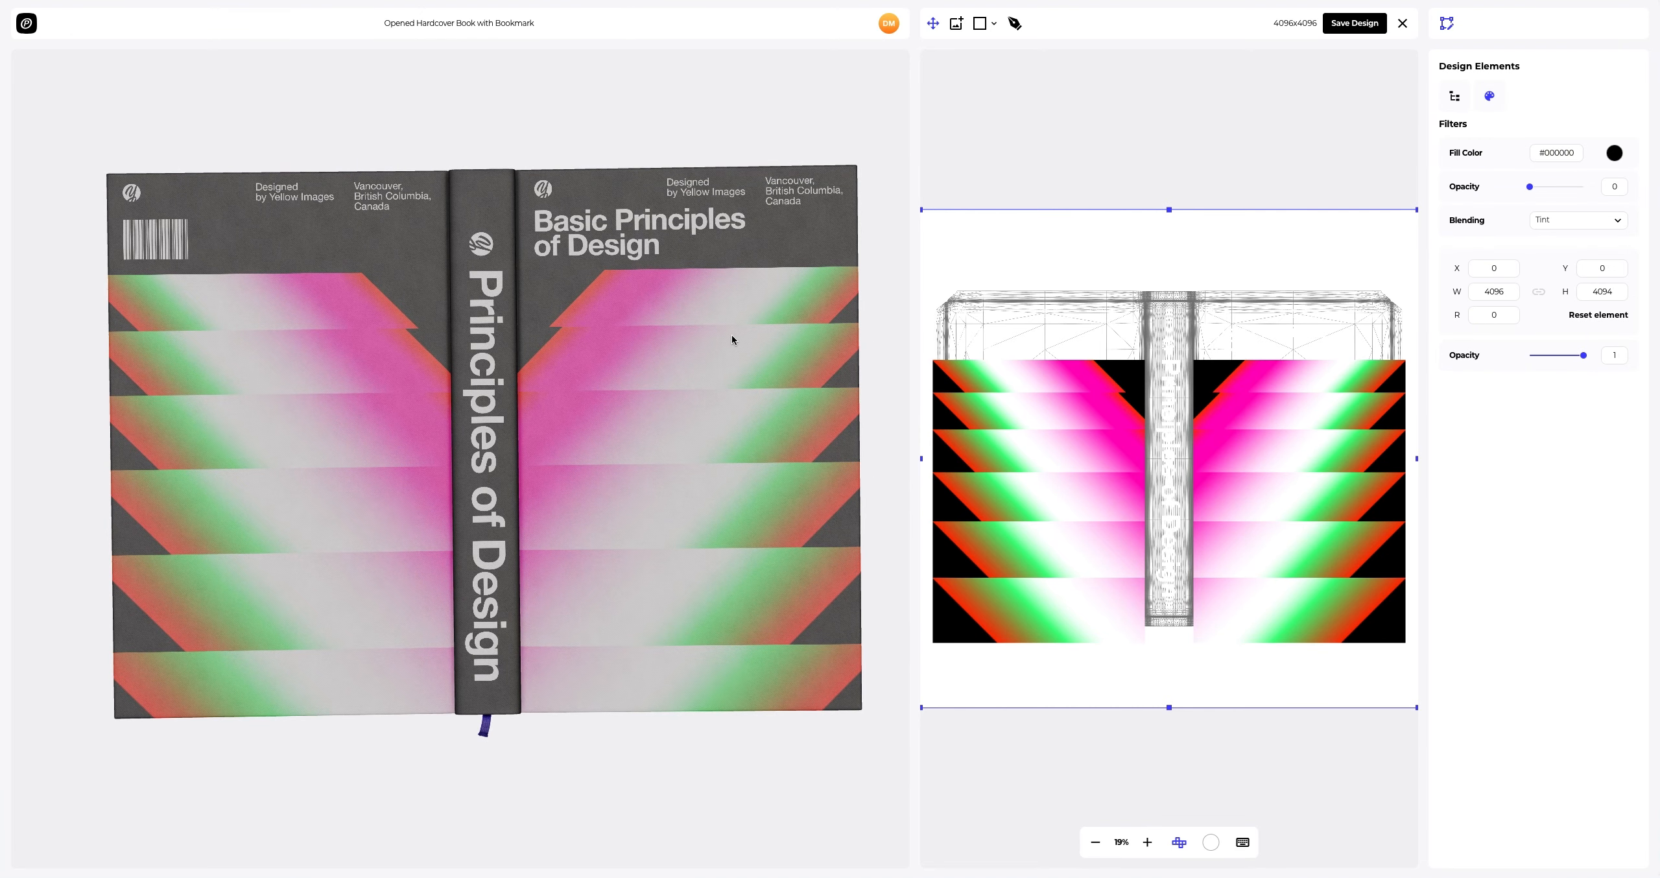
pyautogui.click(1356, 25)
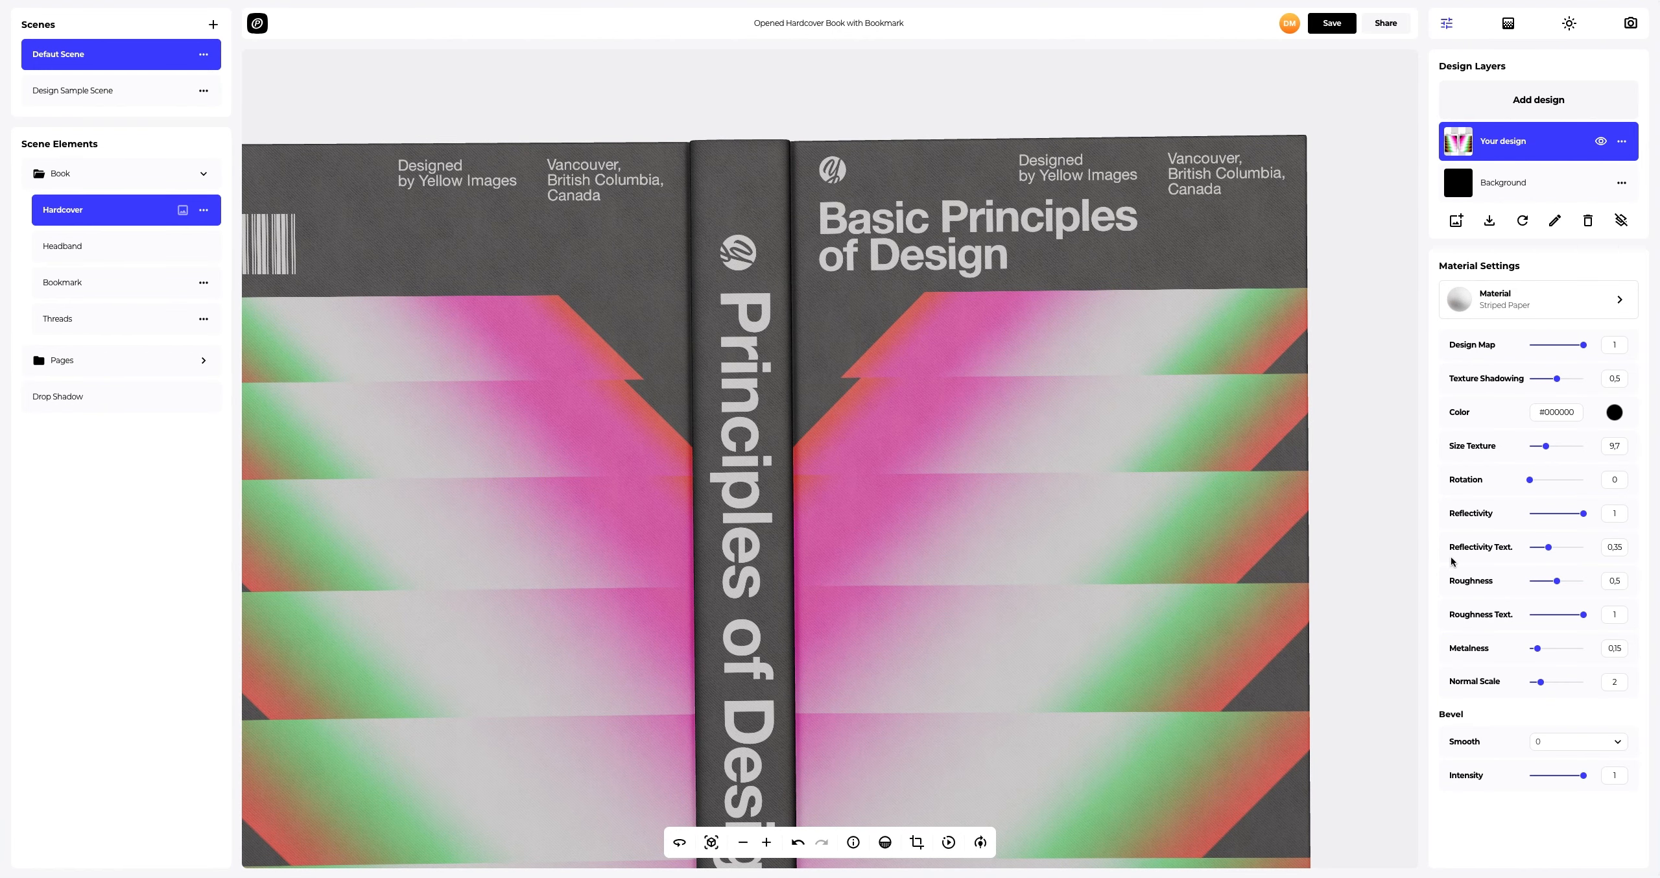
# Step: Set the Hardcover metalness to 0.75, bevel smoothing to 1 and bevel intensity to 0.42
pyautogui.moveTo(1541, 651); pyautogui.dragTo(1571, 651)
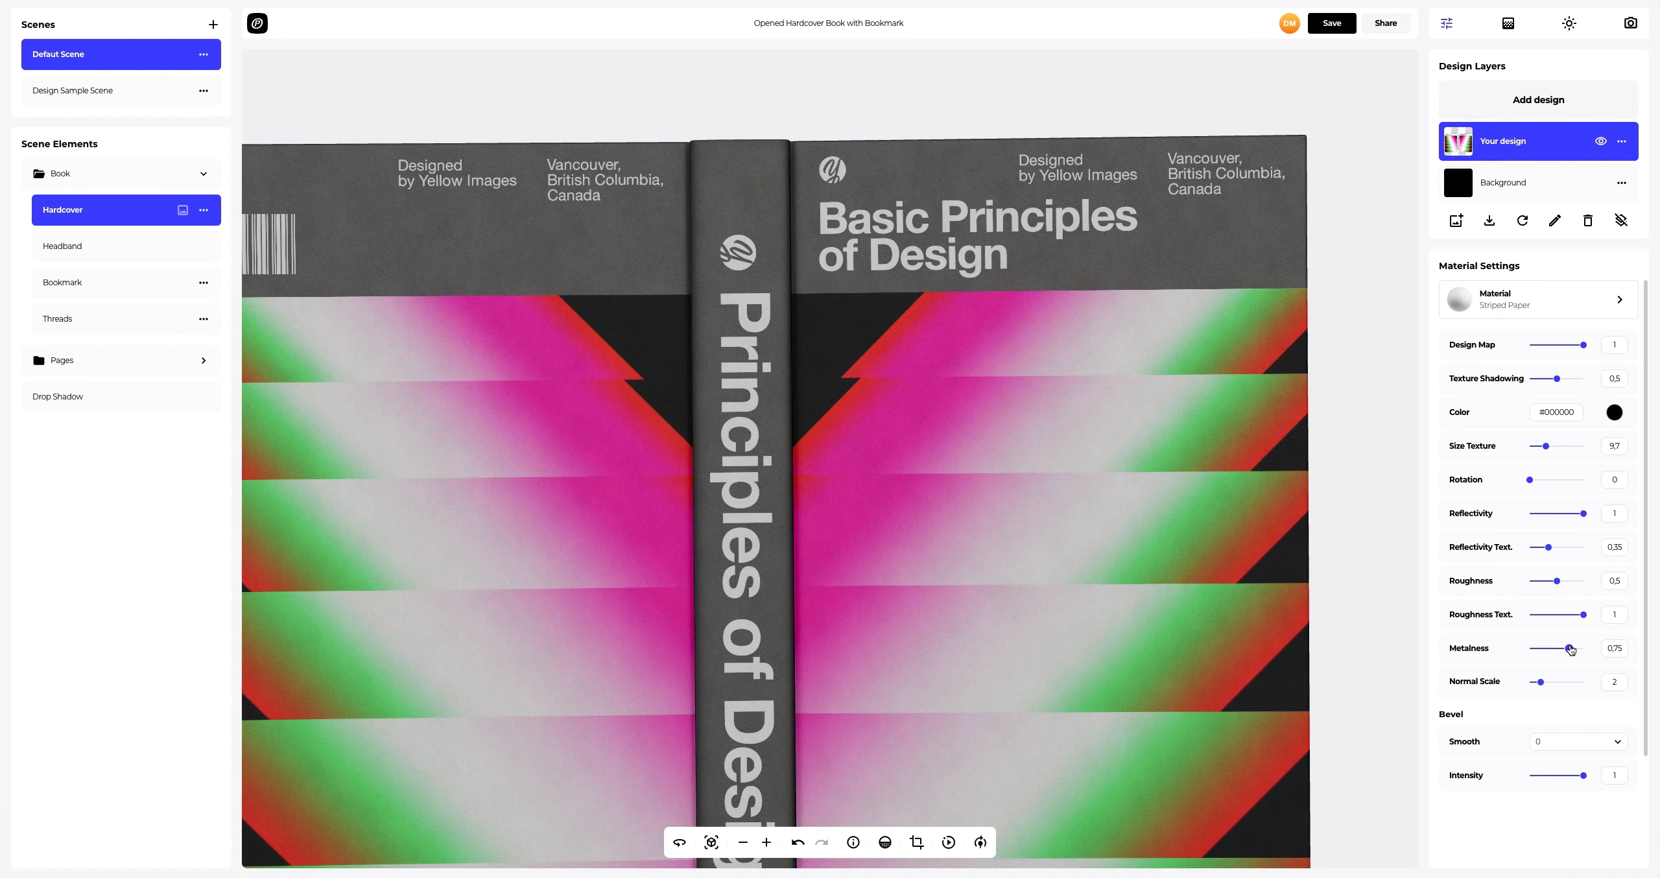
pyautogui.click(1615, 743)
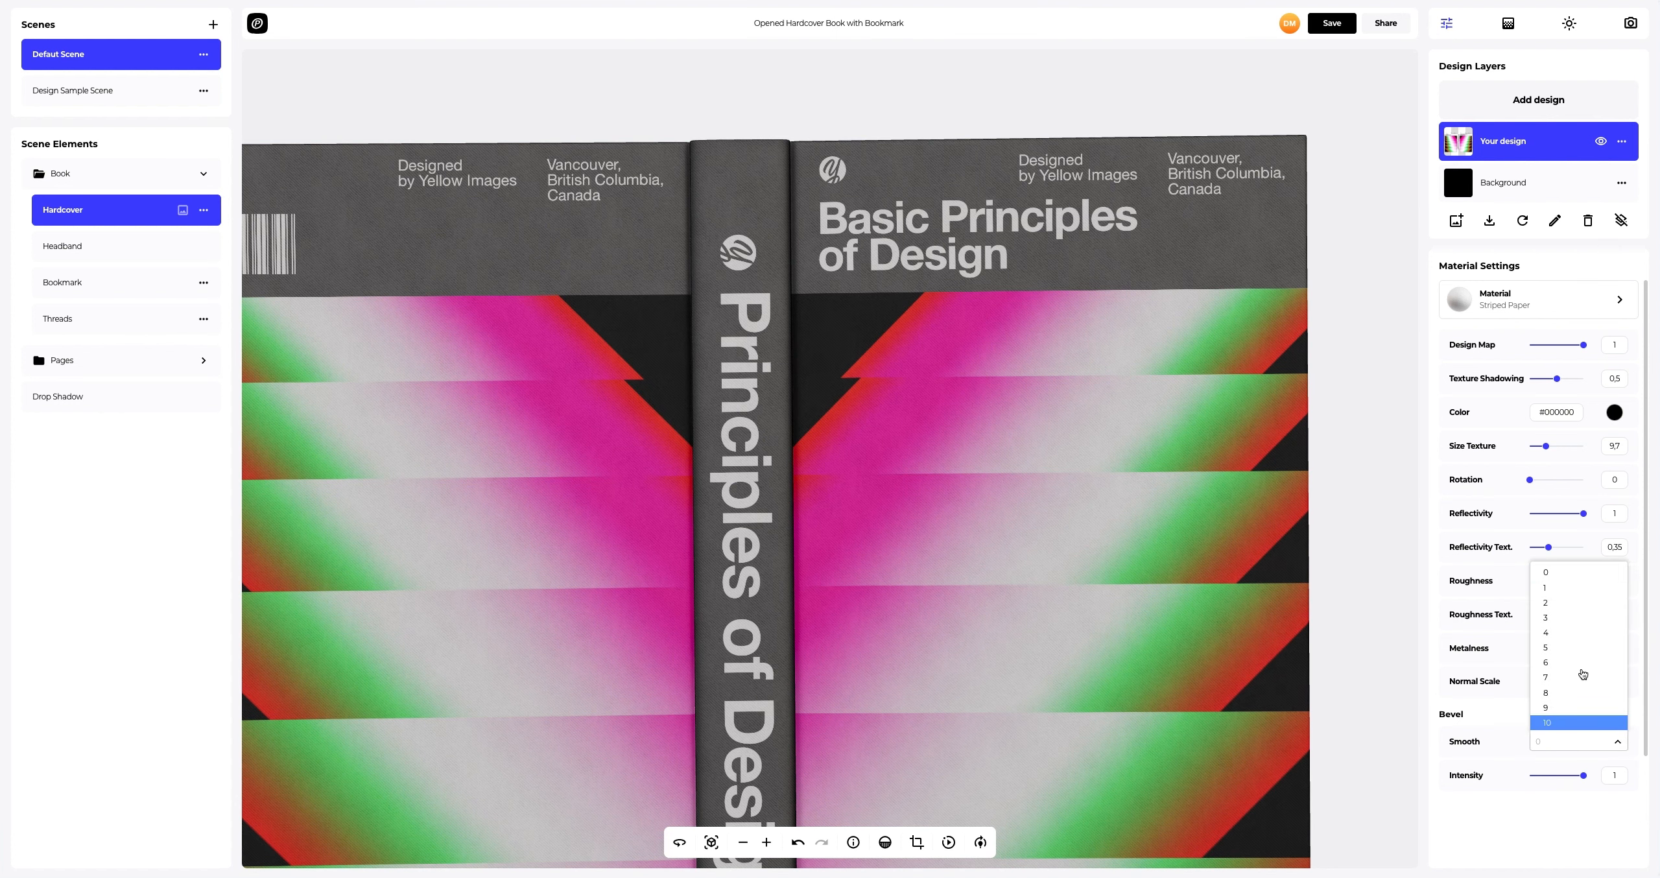
pyautogui.click(1562, 590)
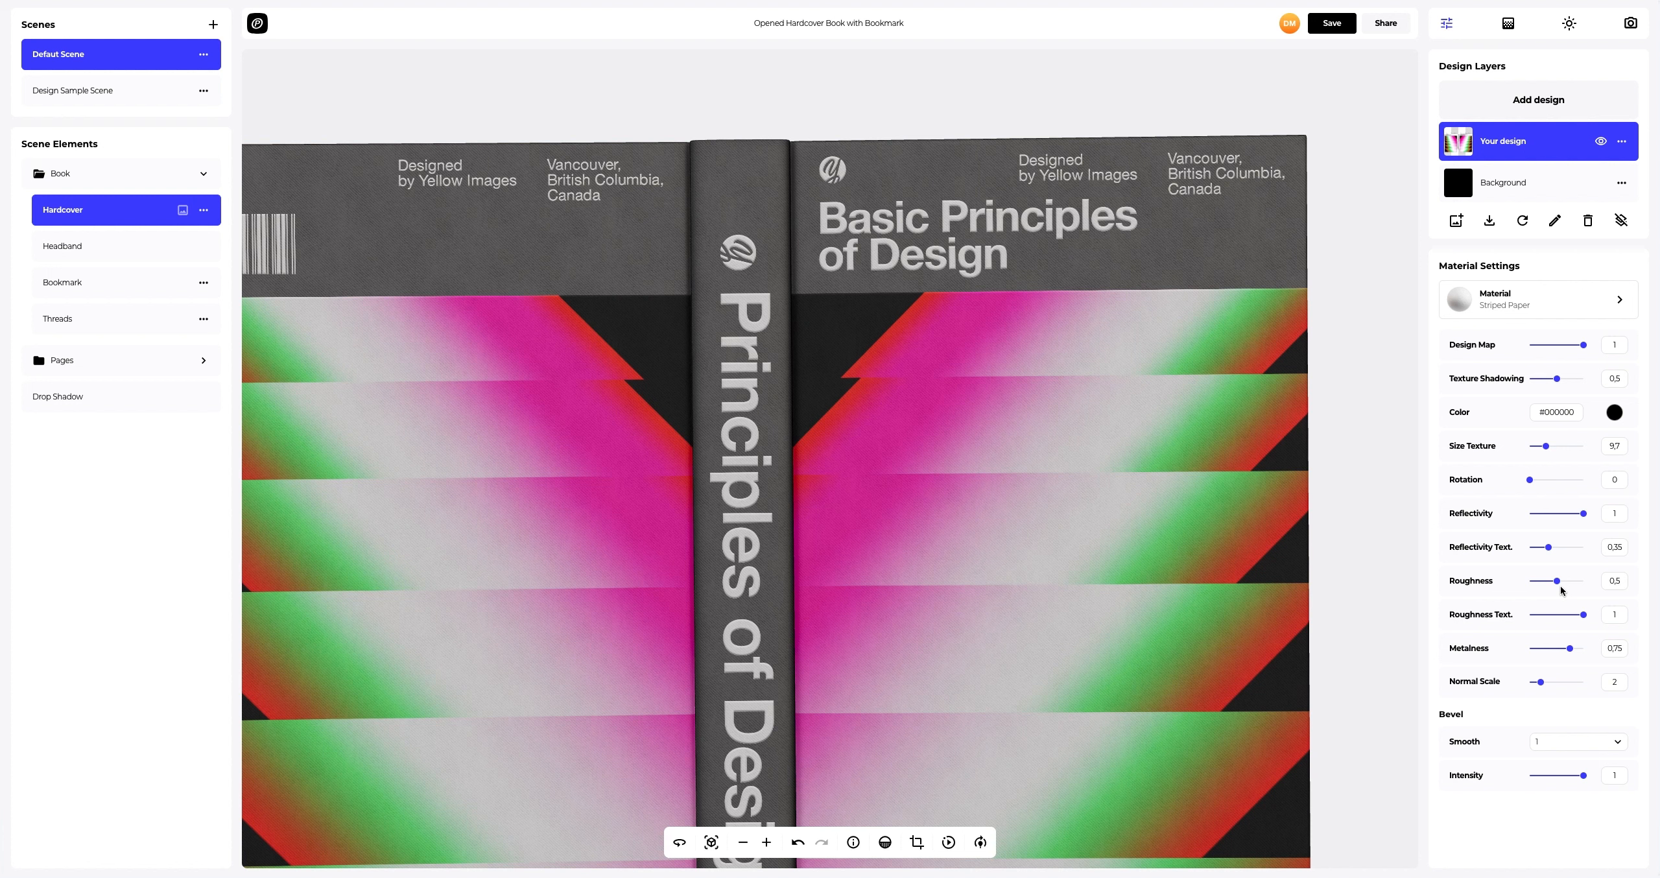
pyautogui.moveTo(1585, 780); pyautogui.dragTo(1571, 784)
# Step: Set the spot light intensity to 0.6, horizontal rotation to 166.3 and vertical rotation to 67.2
pyautogui.scroll(-8, 1328, 632)
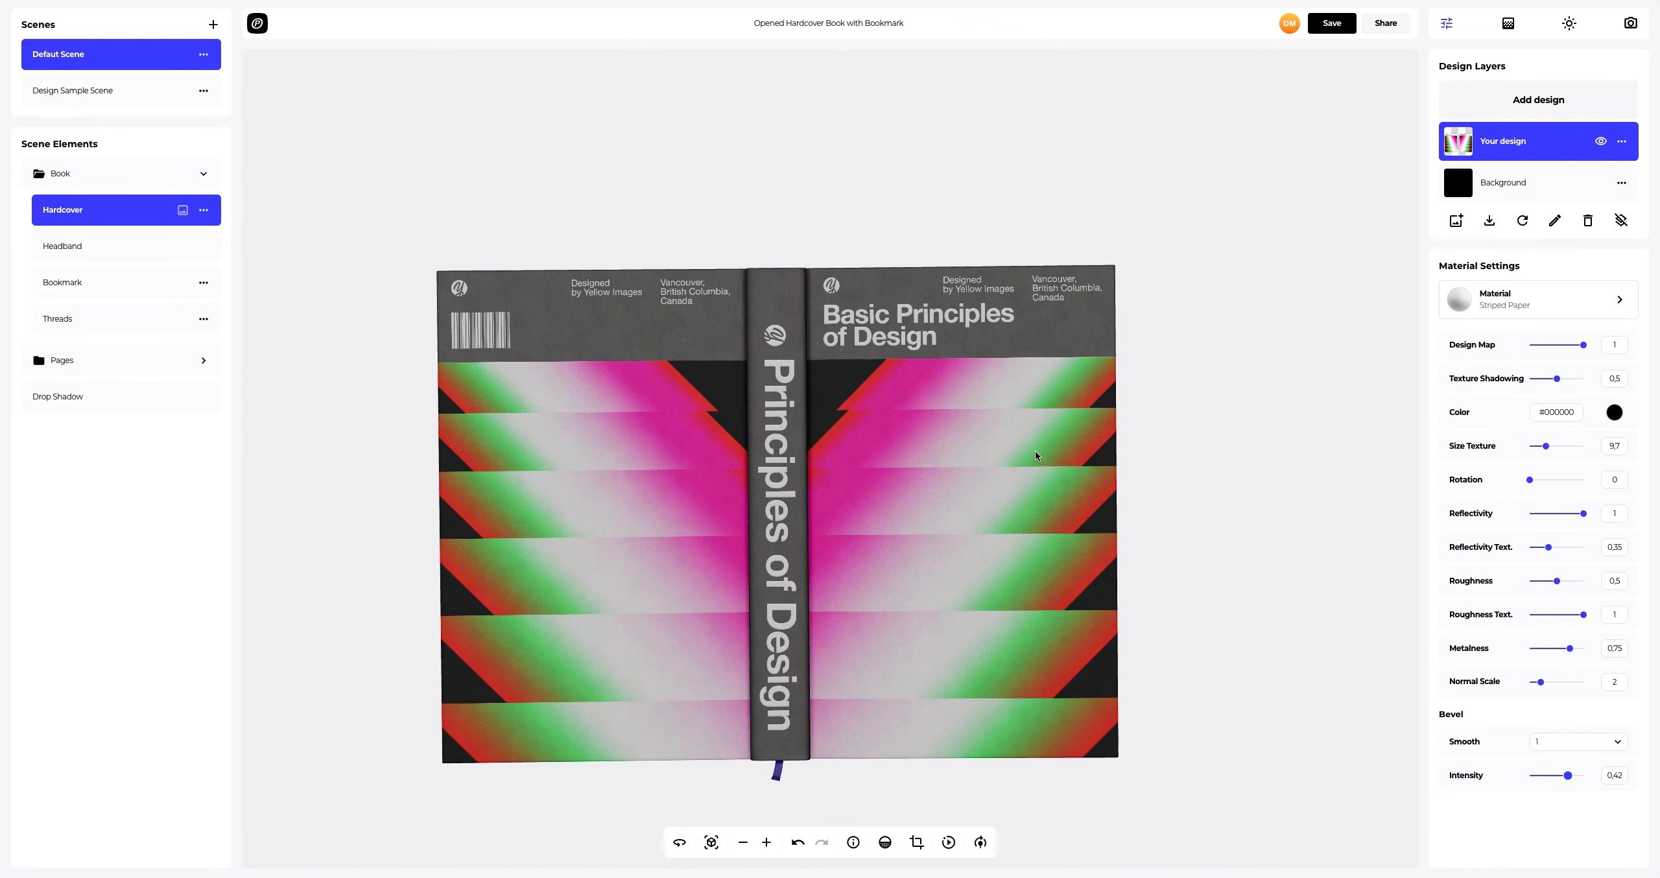
pyautogui.moveTo(1035, 452); pyautogui.dragTo(672, 649)
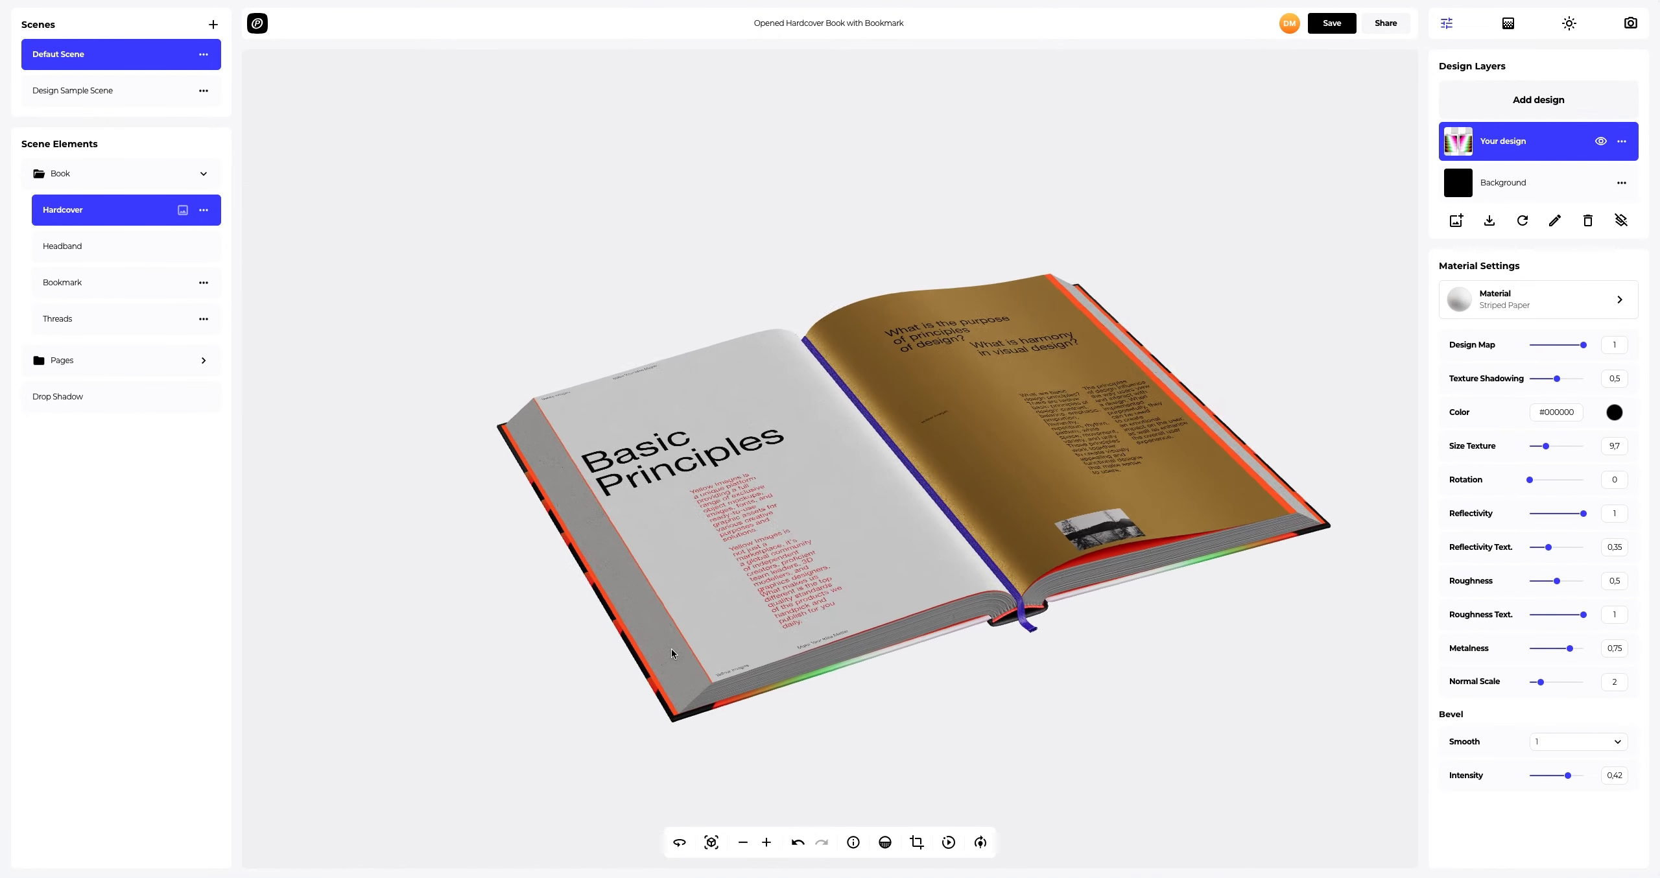
pyautogui.click(711, 843)
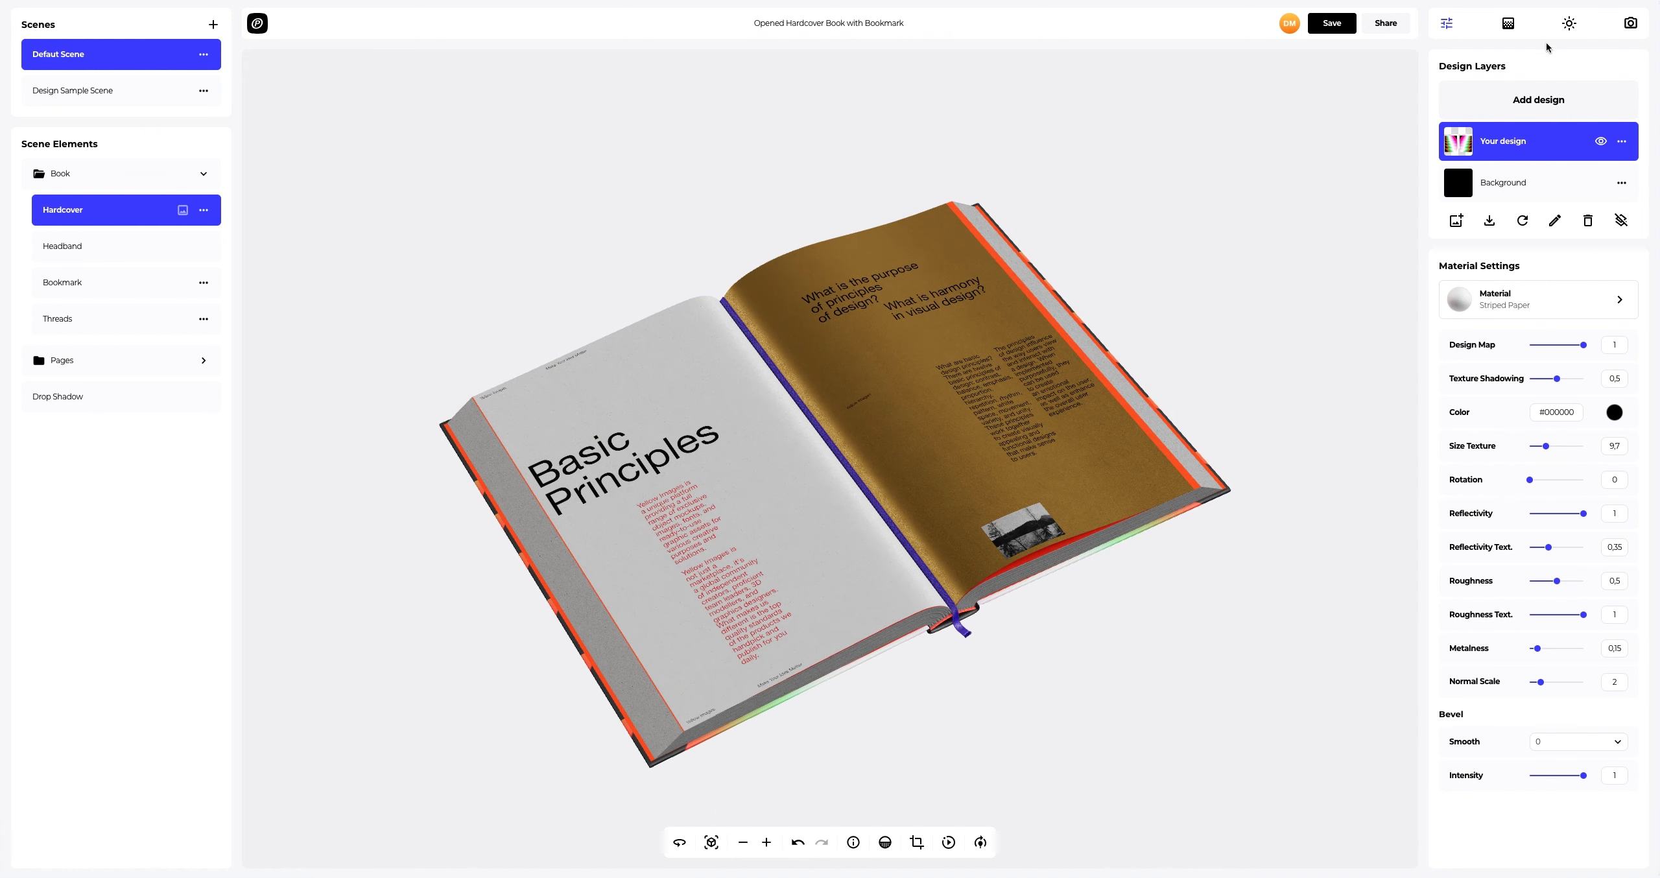
pyautogui.click(1569, 24)
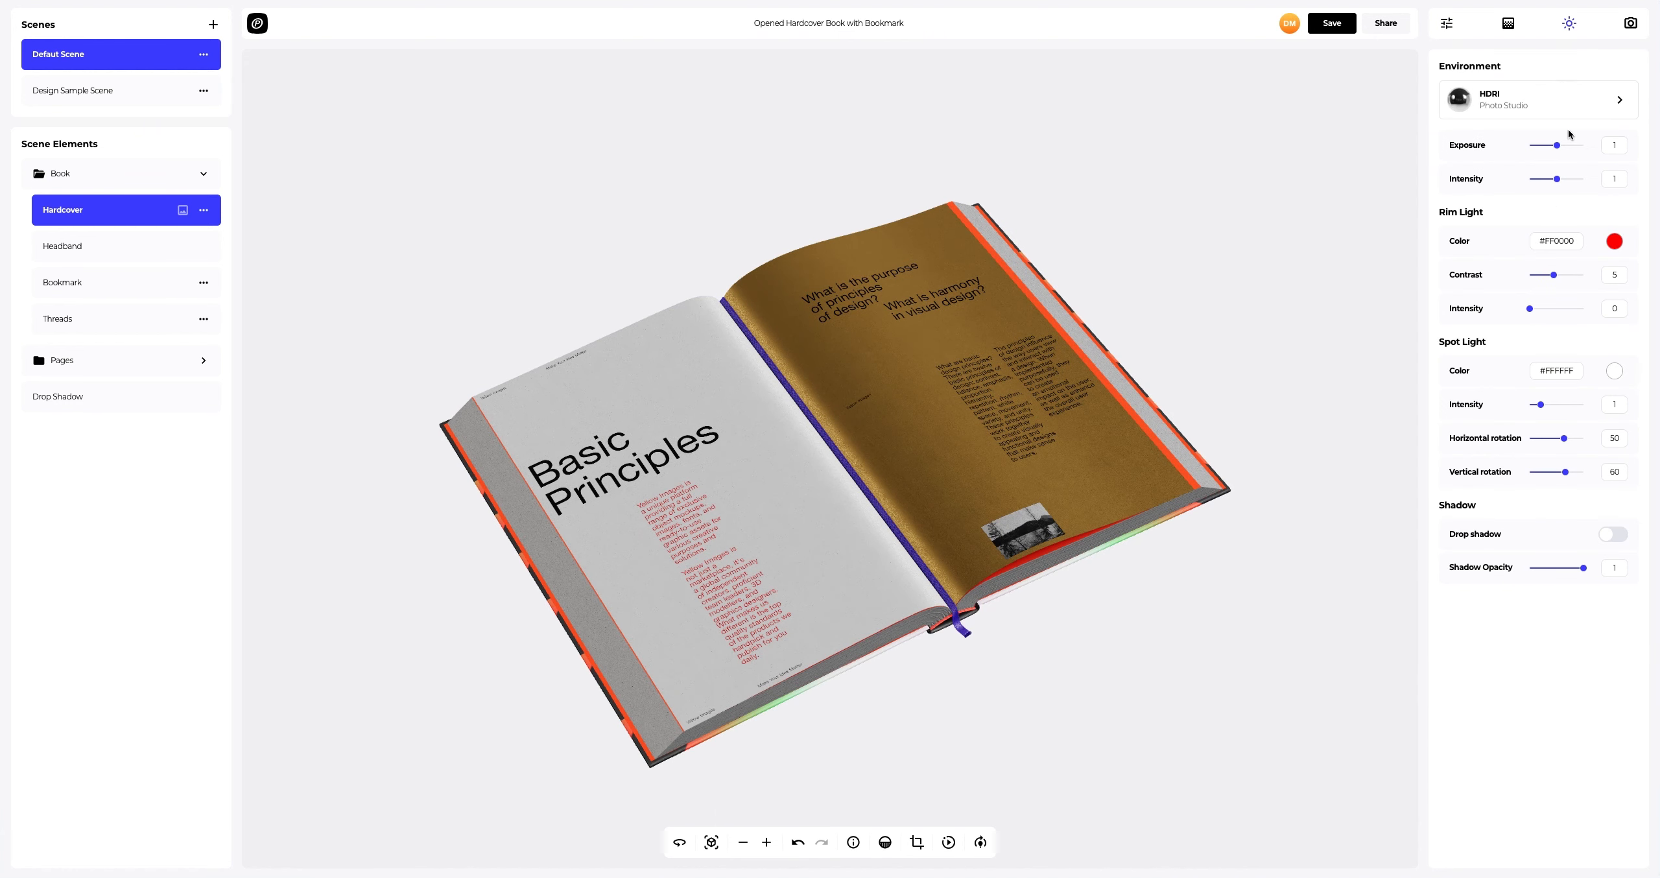
pyautogui.moveTo(1542, 406); pyautogui.dragTo(1538, 406)
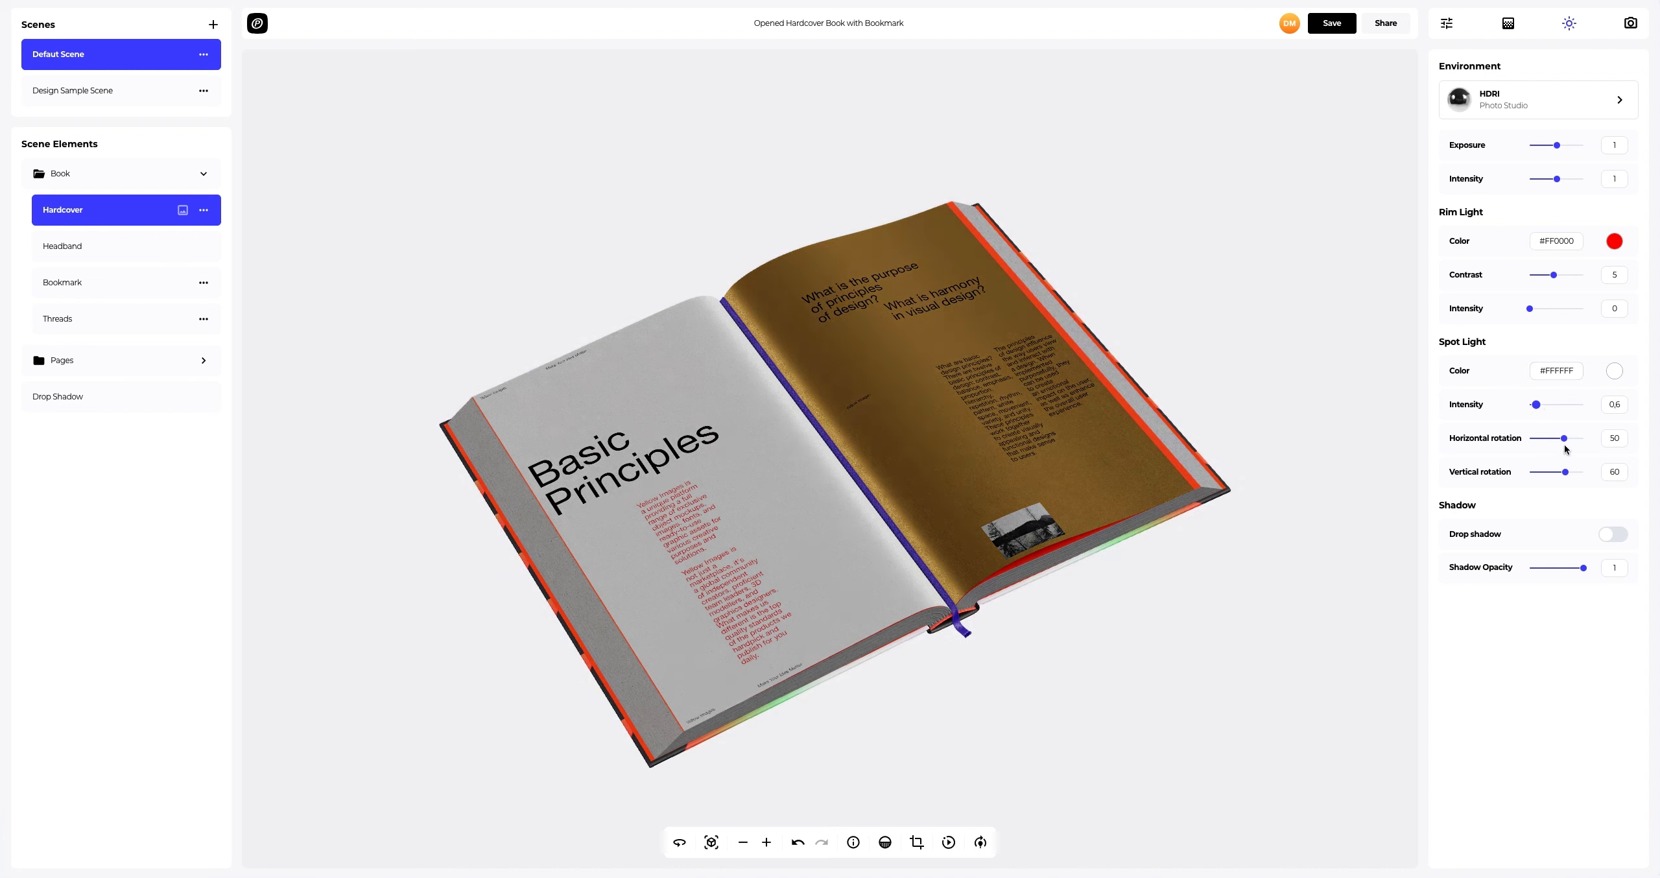
pyautogui.moveTo(1564, 444); pyautogui.dragTo(1587, 440)
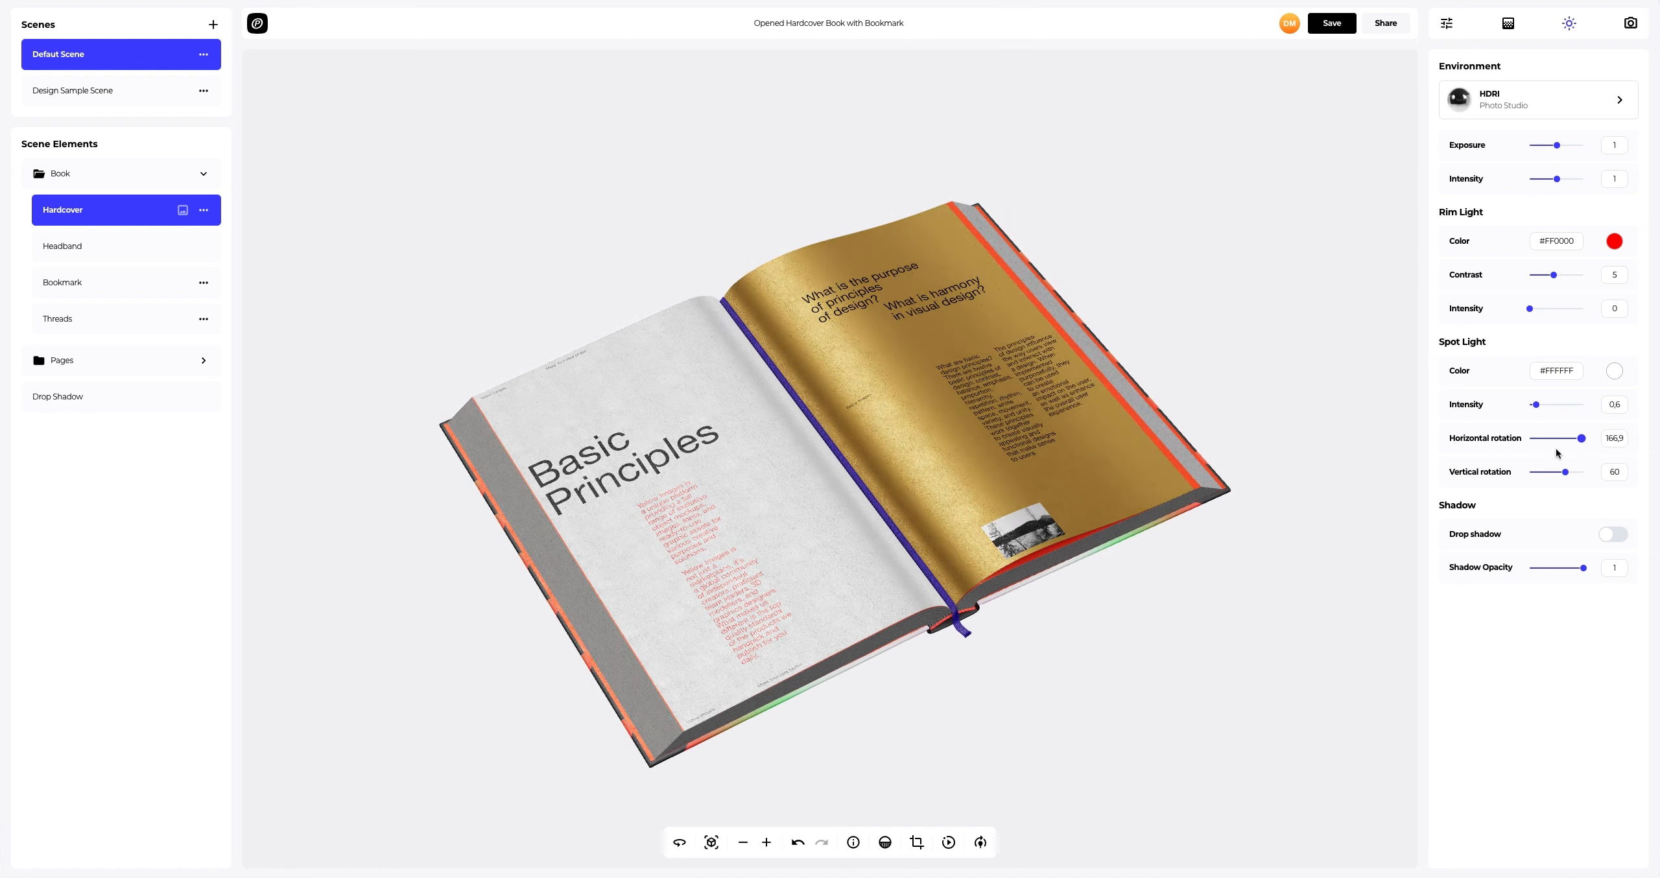
pyautogui.click(1569, 474)
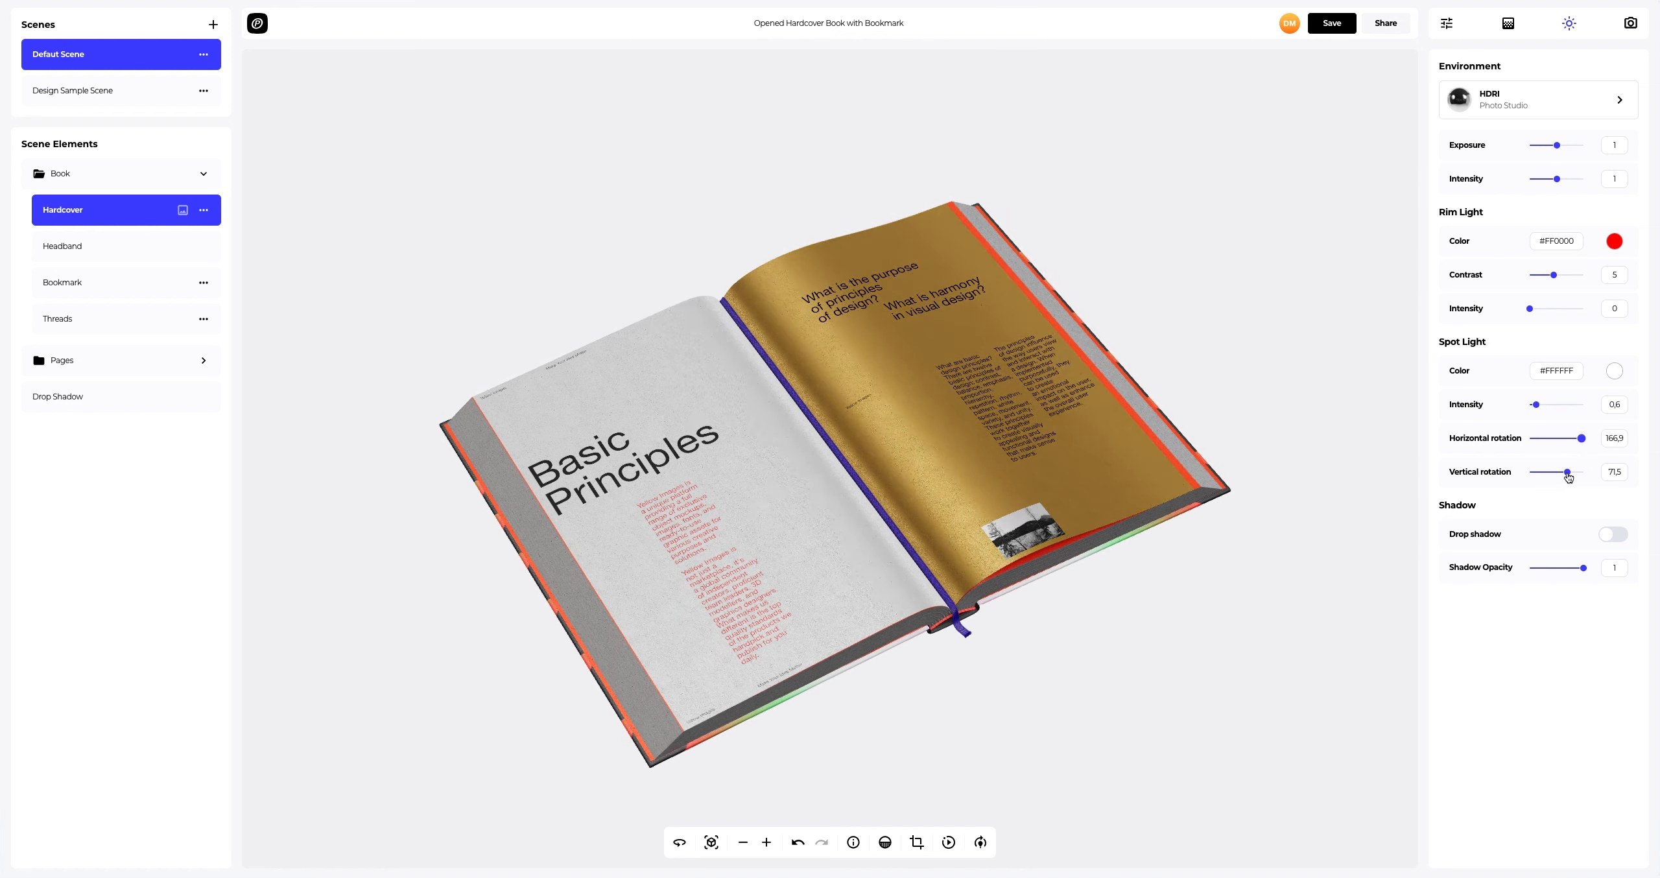
pyautogui.moveTo(1569, 476); pyautogui.dragTo(1567, 476)
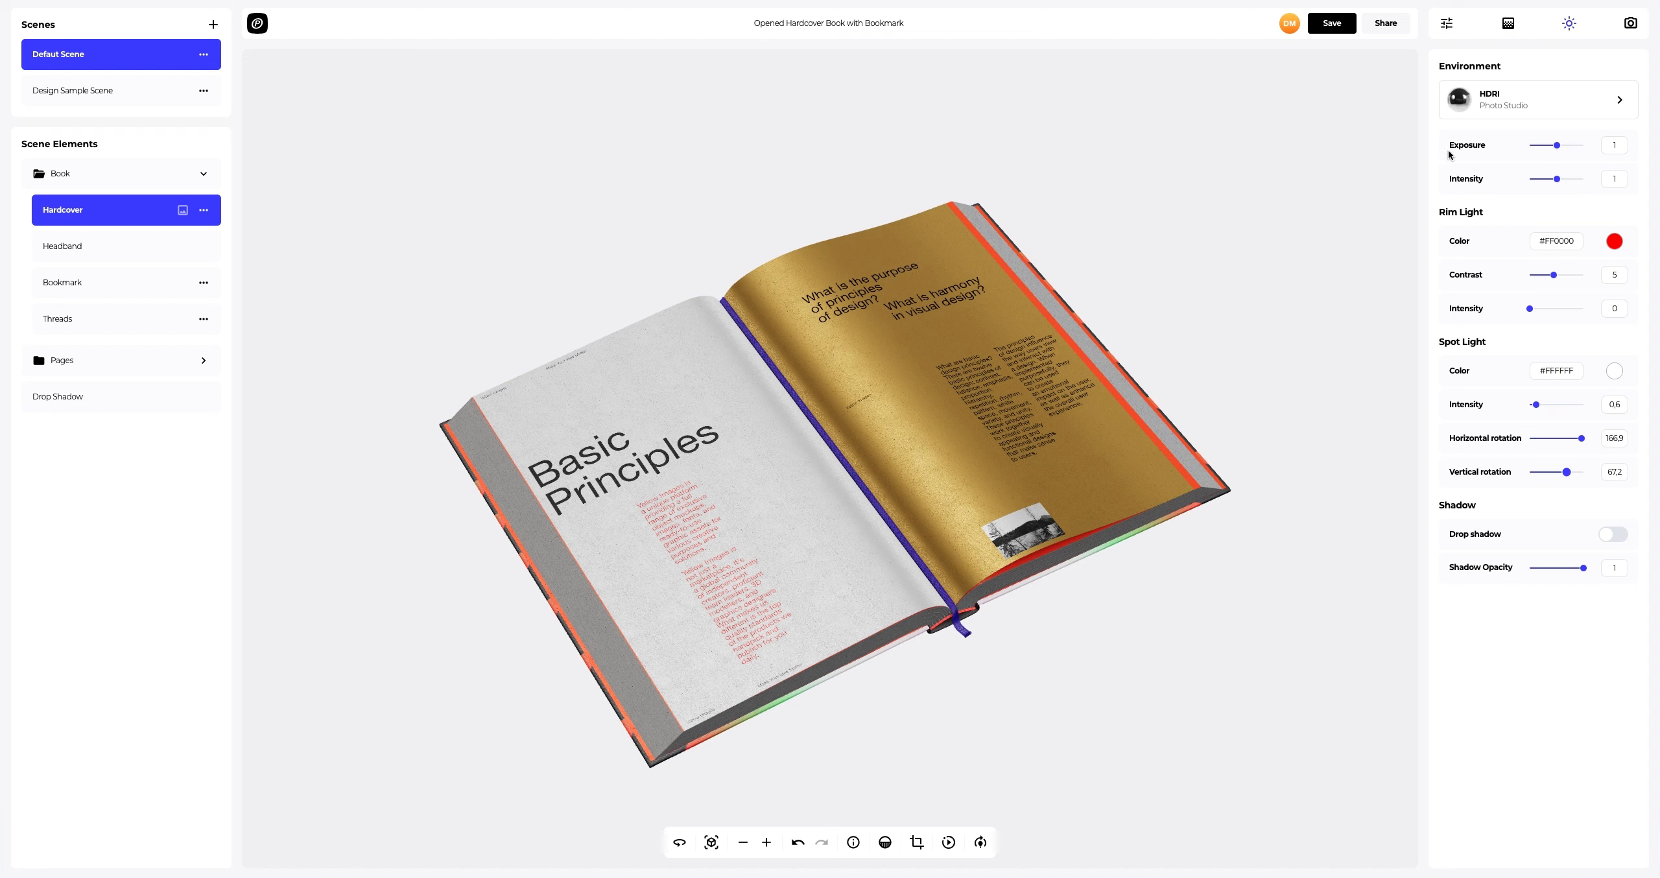
# Step: Pick a solid dark purple background colour
pyautogui.click(1509, 25)
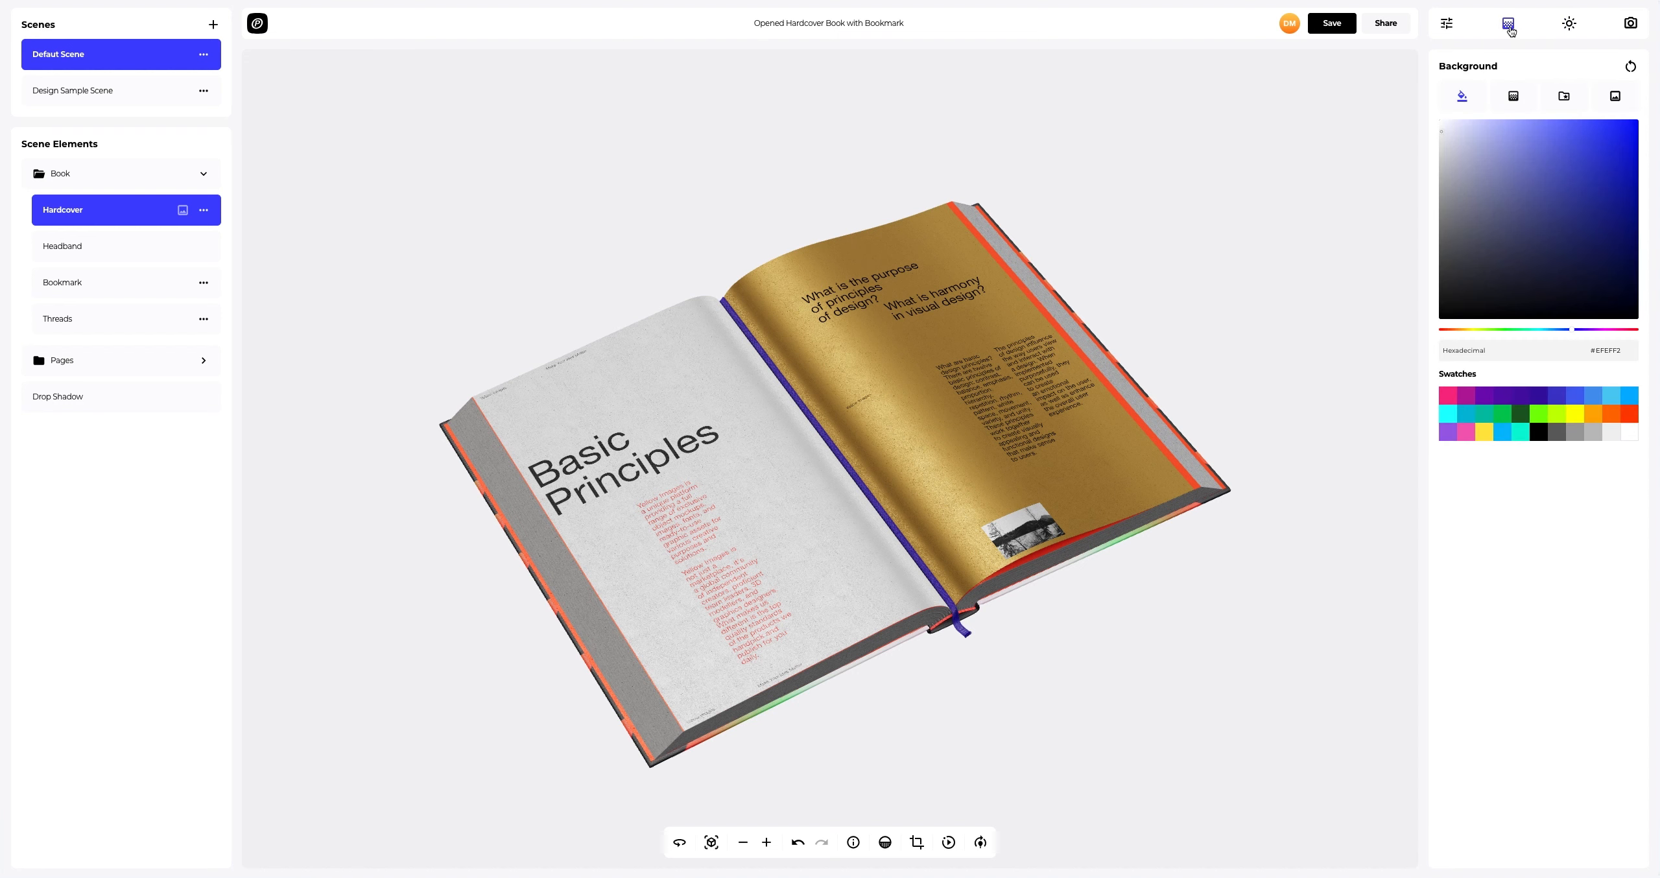
pyautogui.moveTo(1511, 149); pyautogui.dragTo(1618, 276)
pyautogui.click(1601, 330)
pyautogui.click(1585, 263)
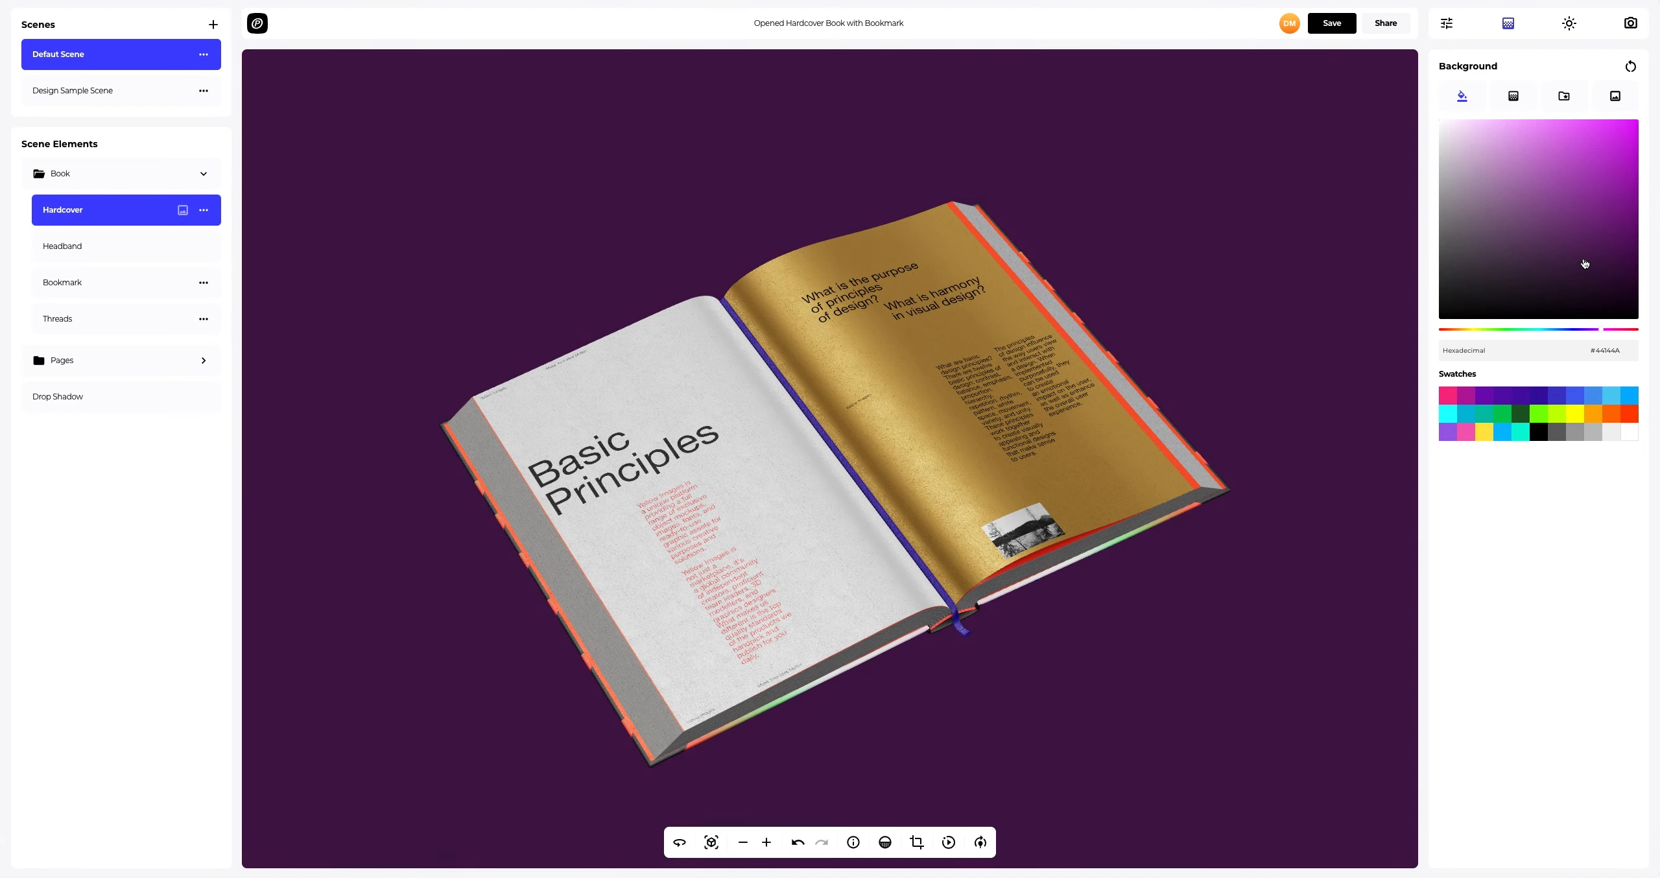
# Step: Set a linear gradient background with Color A #000000 and Color B #FF00D1
pyautogui.click(1512, 97)
pyautogui.click(1615, 170)
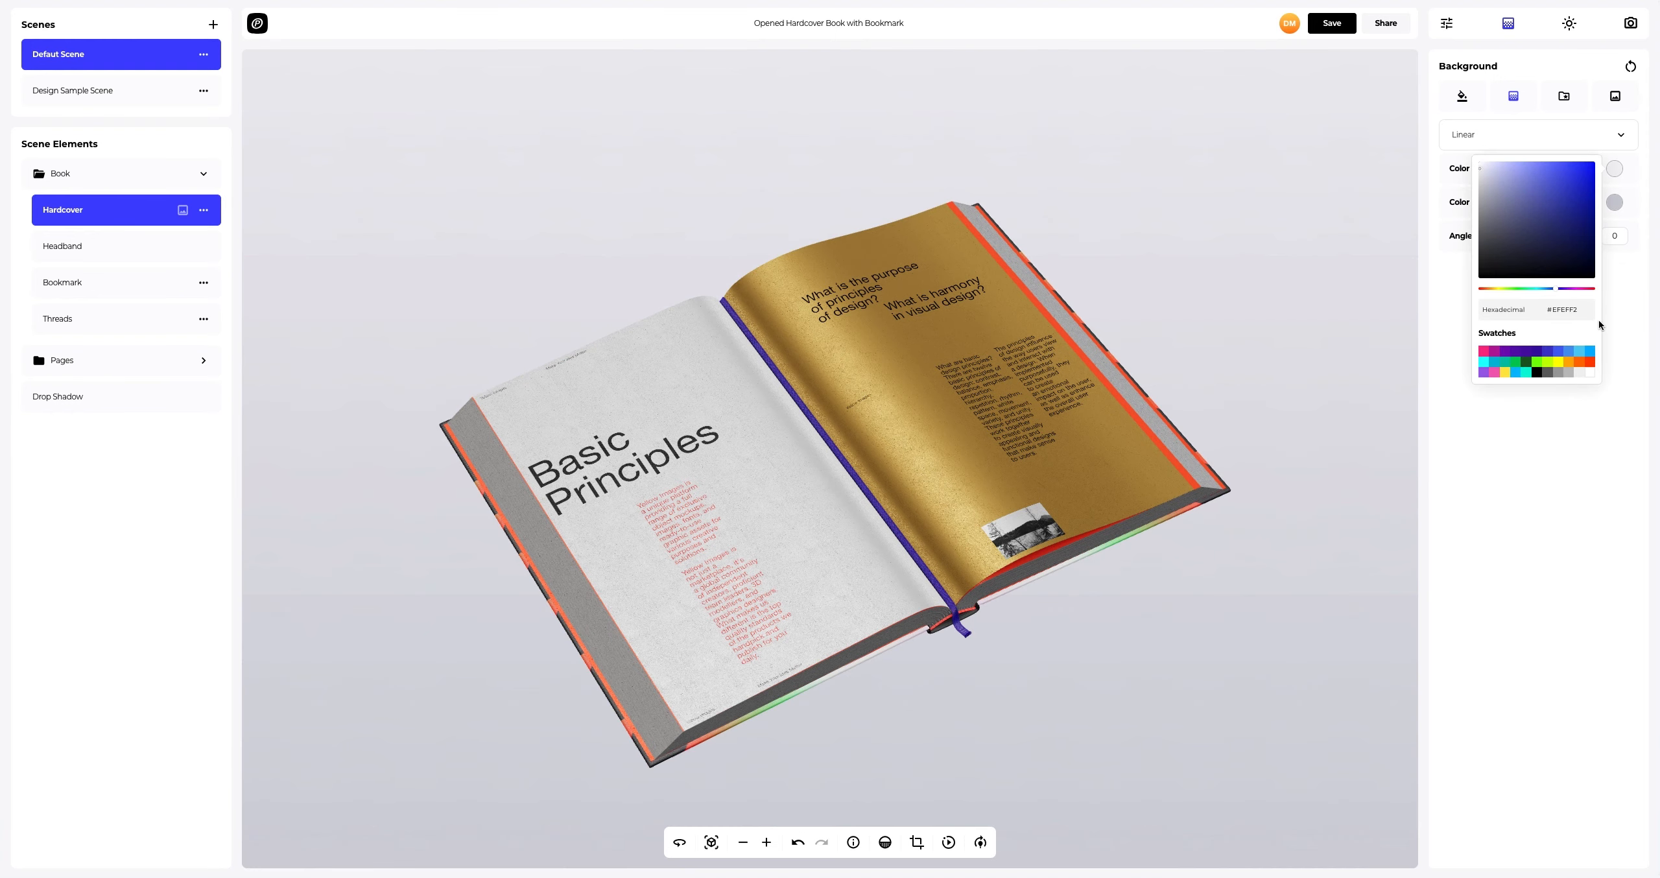
pyautogui.click(1538, 373)
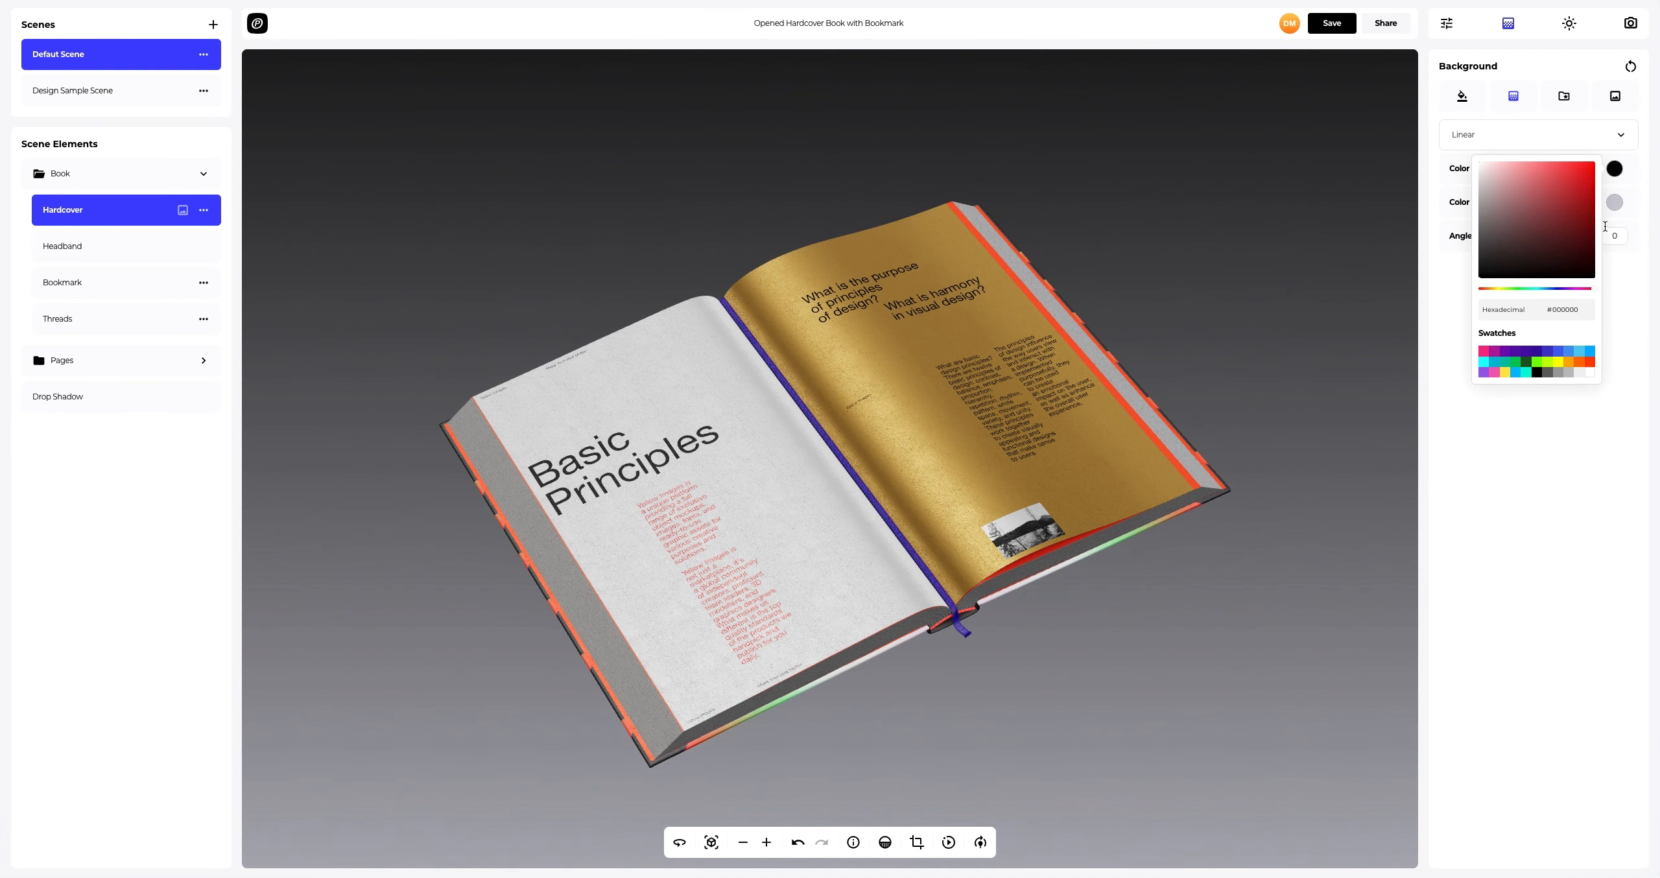
pyautogui.click(1615, 204)
pyautogui.moveTo(1579, 342); pyautogui.dragTo(1530, 346)
pyautogui.write('#FF00D1')
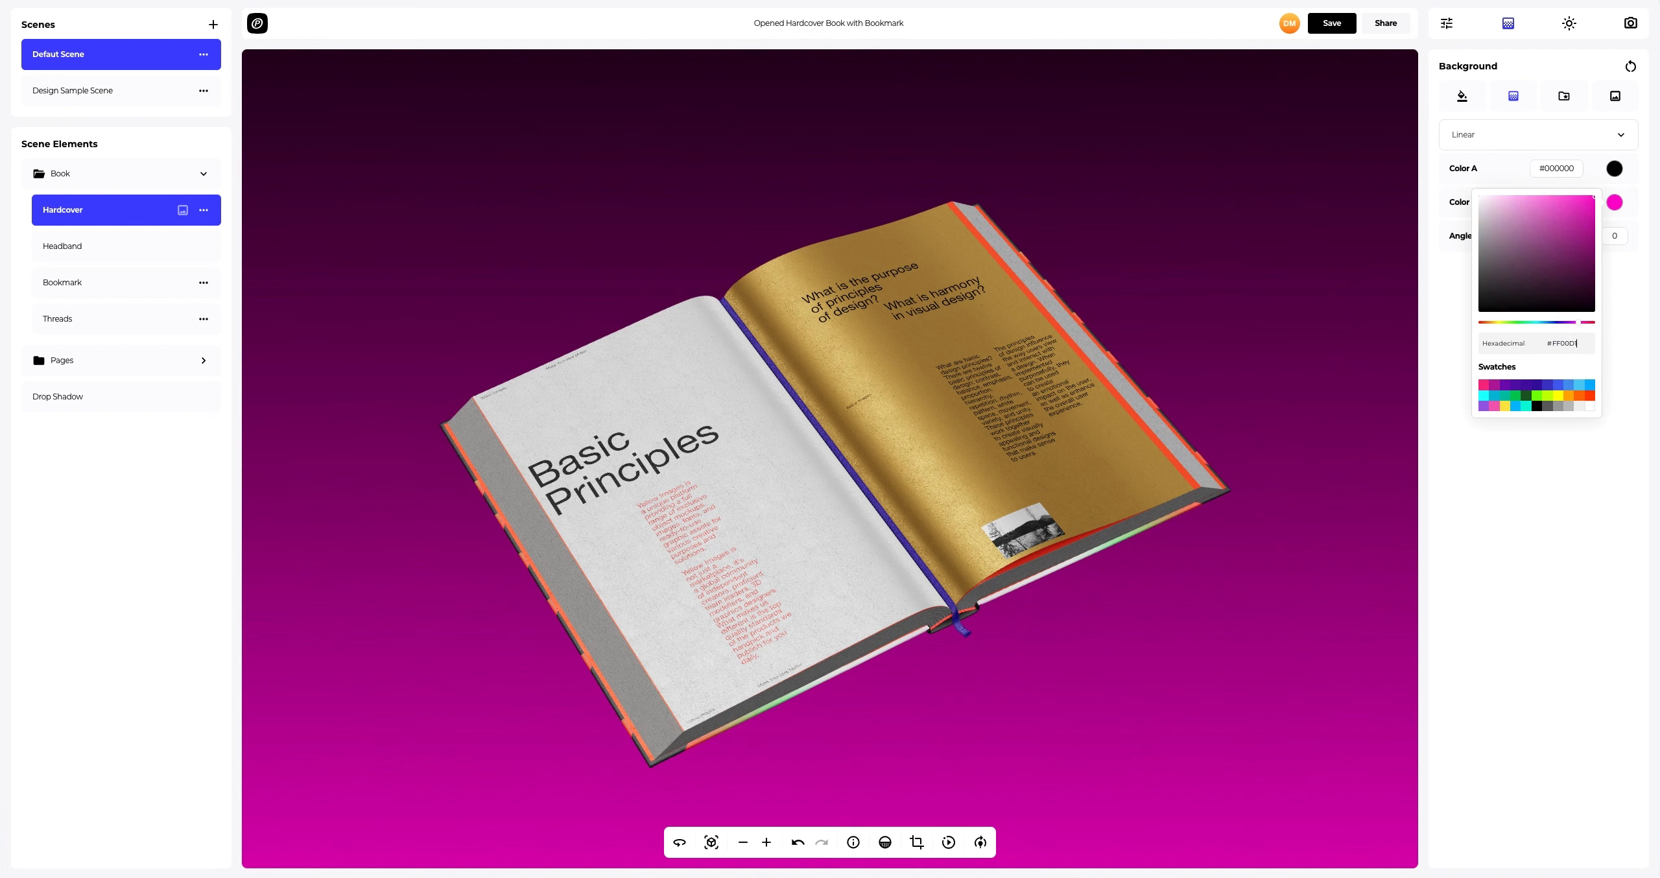
pyautogui.click(1507, 444)
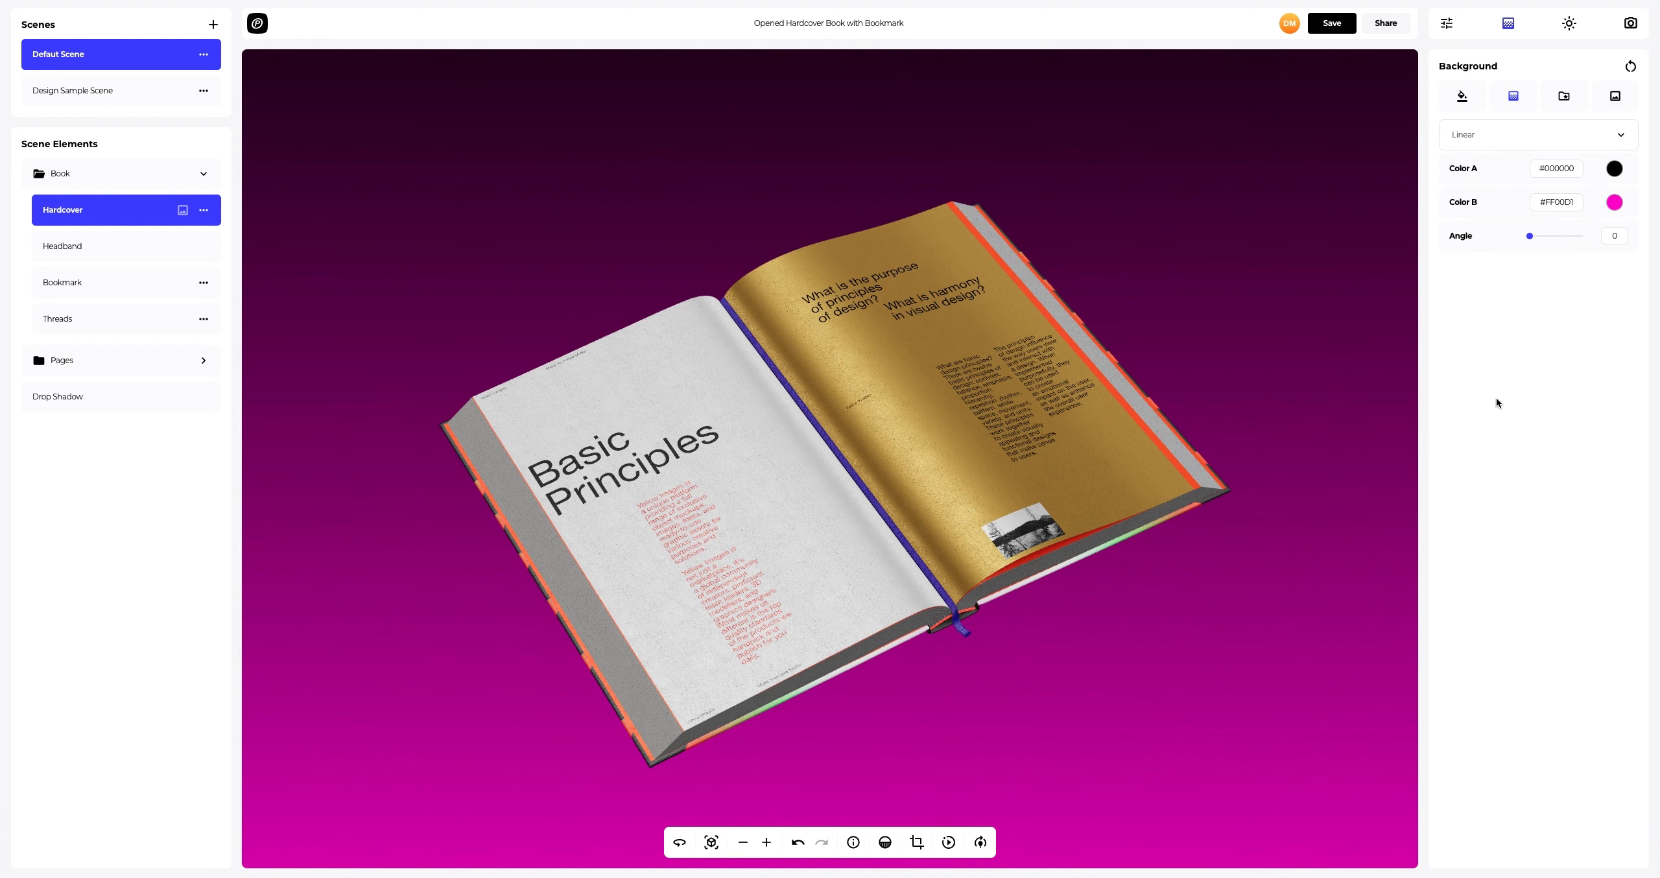
# Step: Switch the background gradient type to Radial
pyautogui.click(1486, 140)
pyautogui.click(1474, 172)
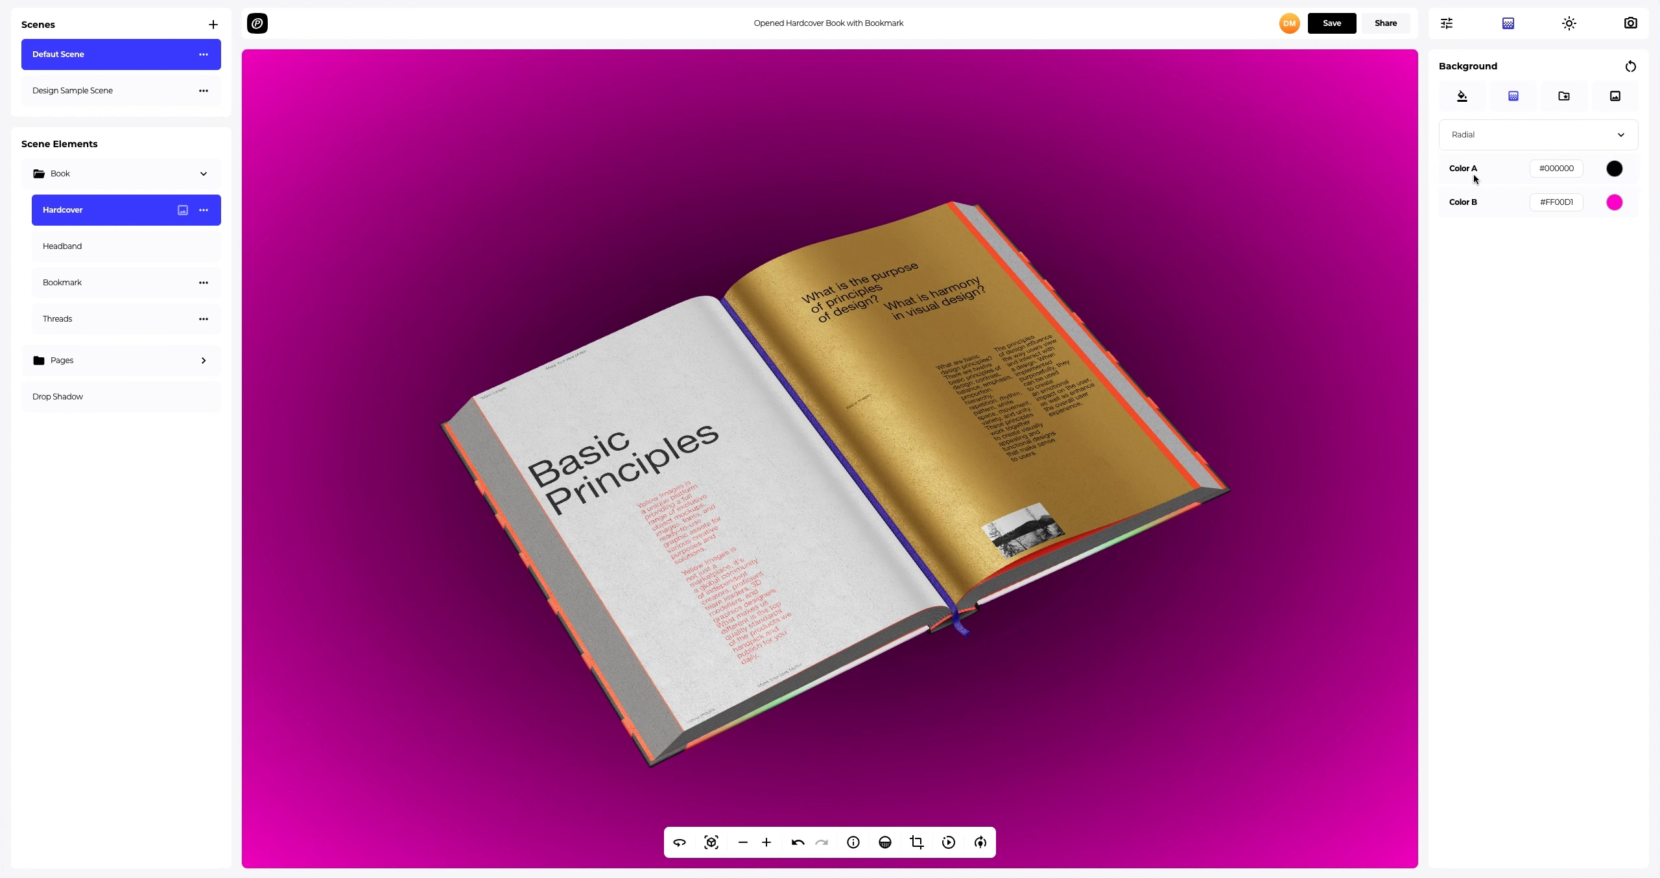
# Step: Try several preset background images from the gallery
pyautogui.click(1551, 95)
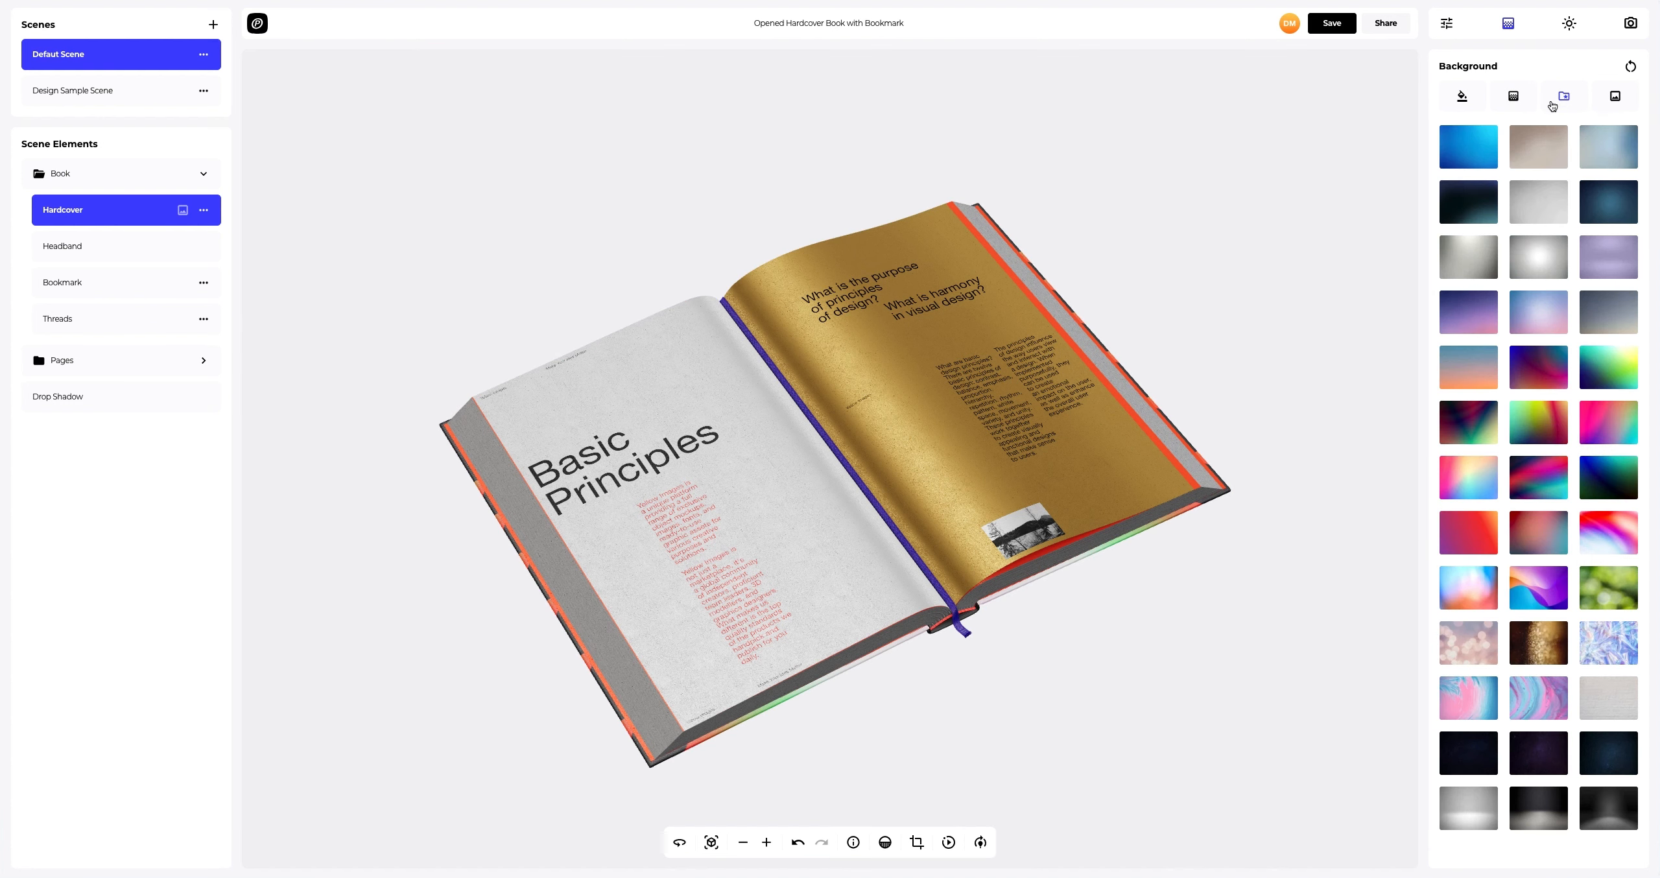
pyautogui.click(1469, 322)
pyautogui.click(1544, 526)
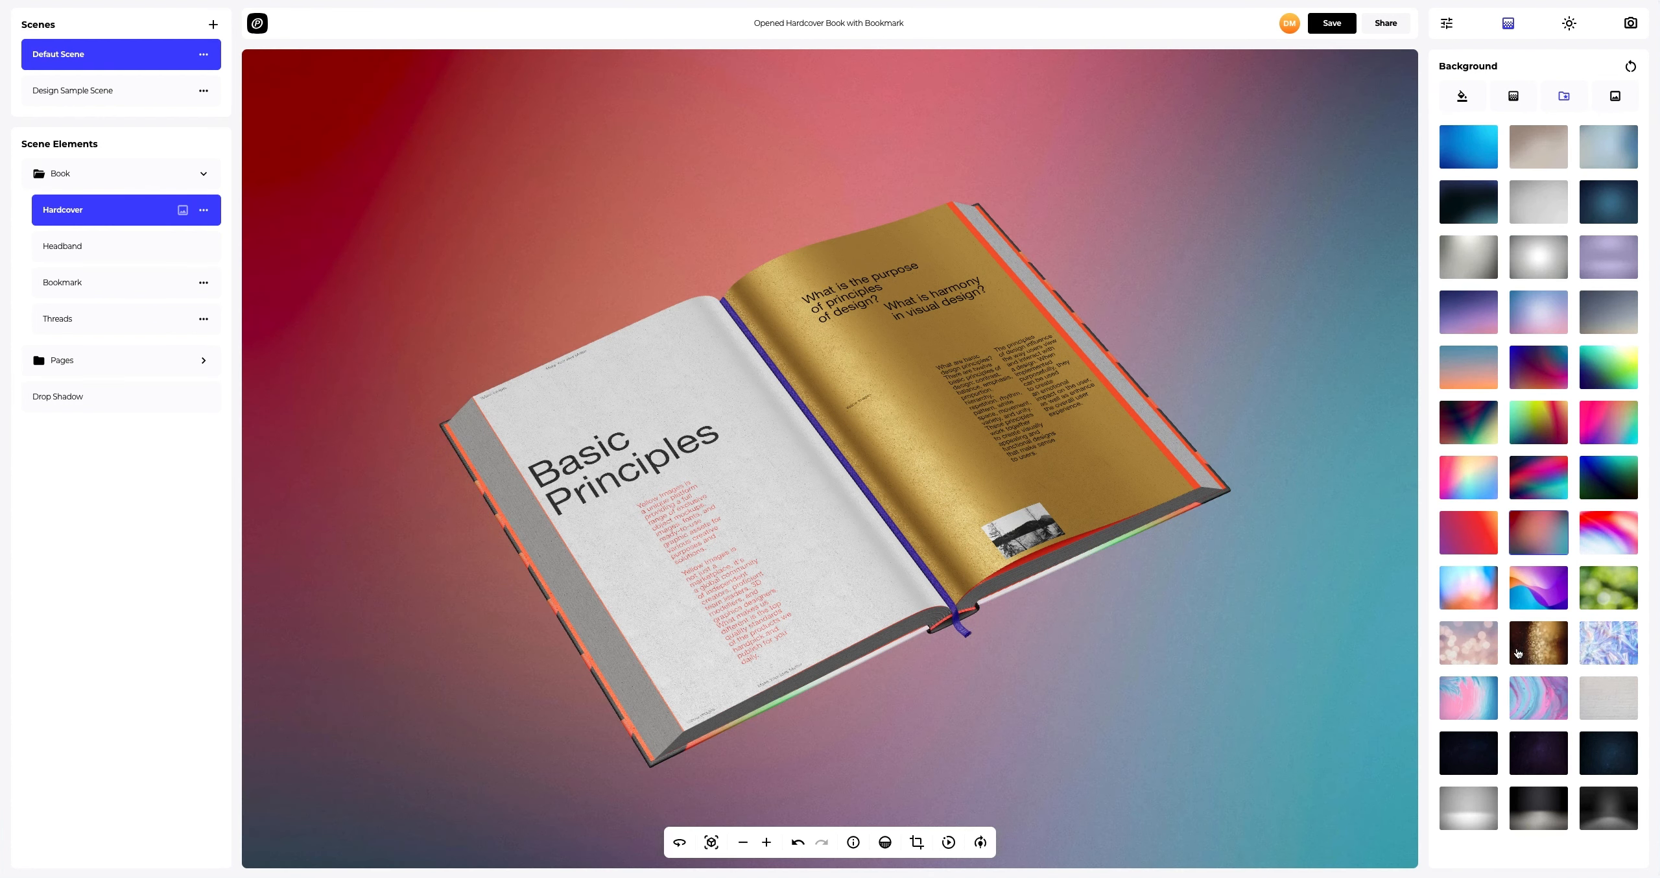
pyautogui.click(1468, 800)
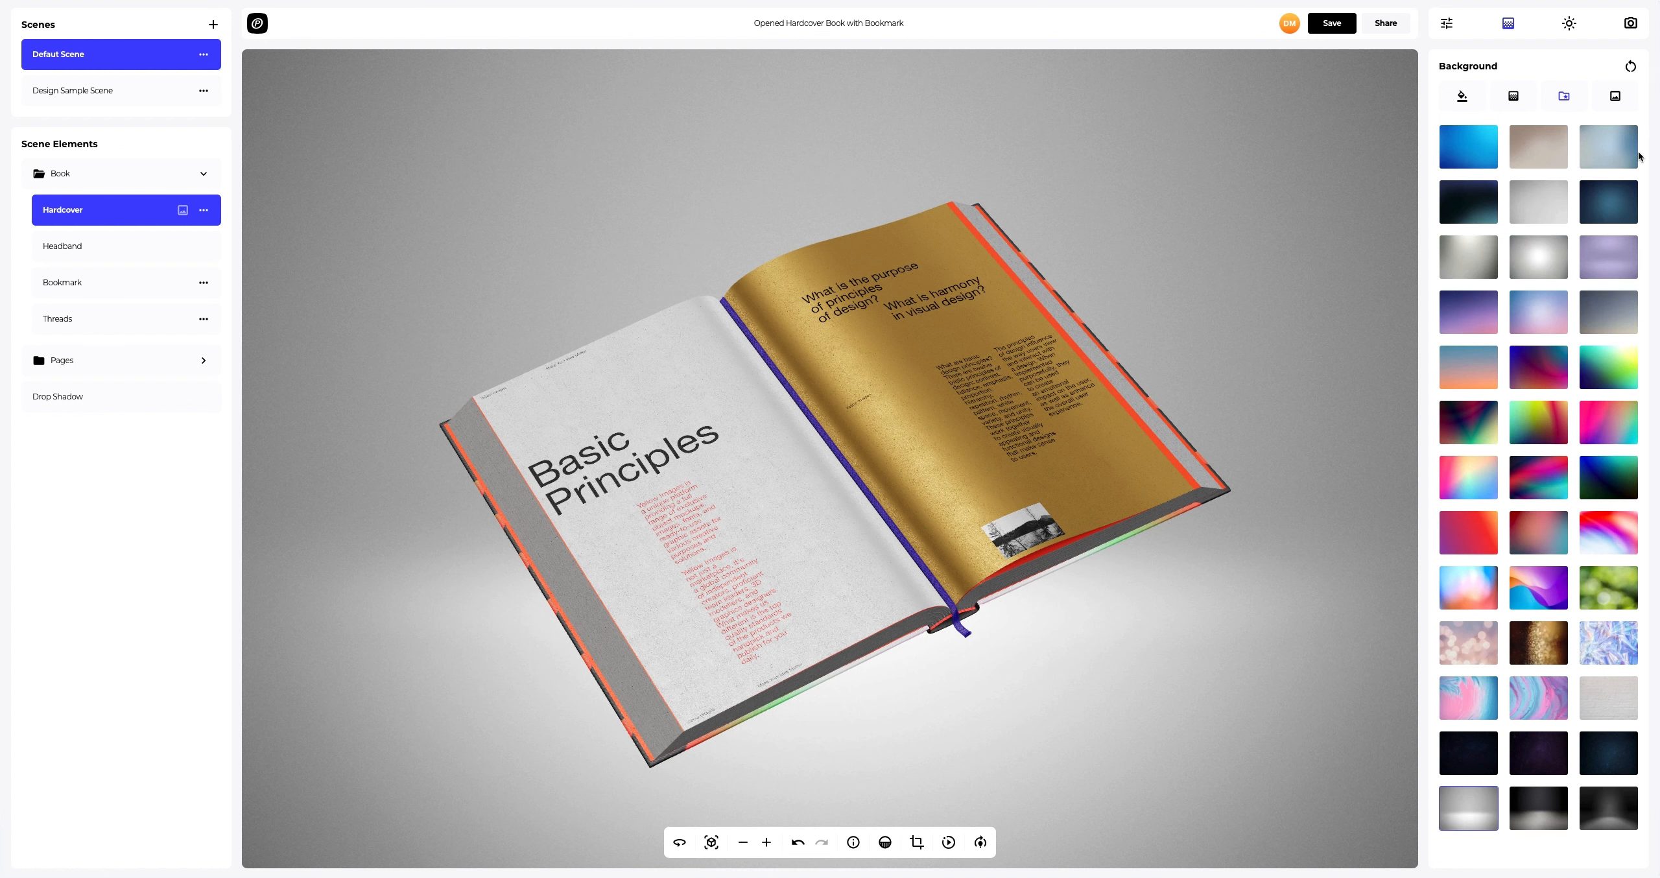
# Step: Upload Background.png as the background image and turn off Frame Crop
pyautogui.click(1617, 98)
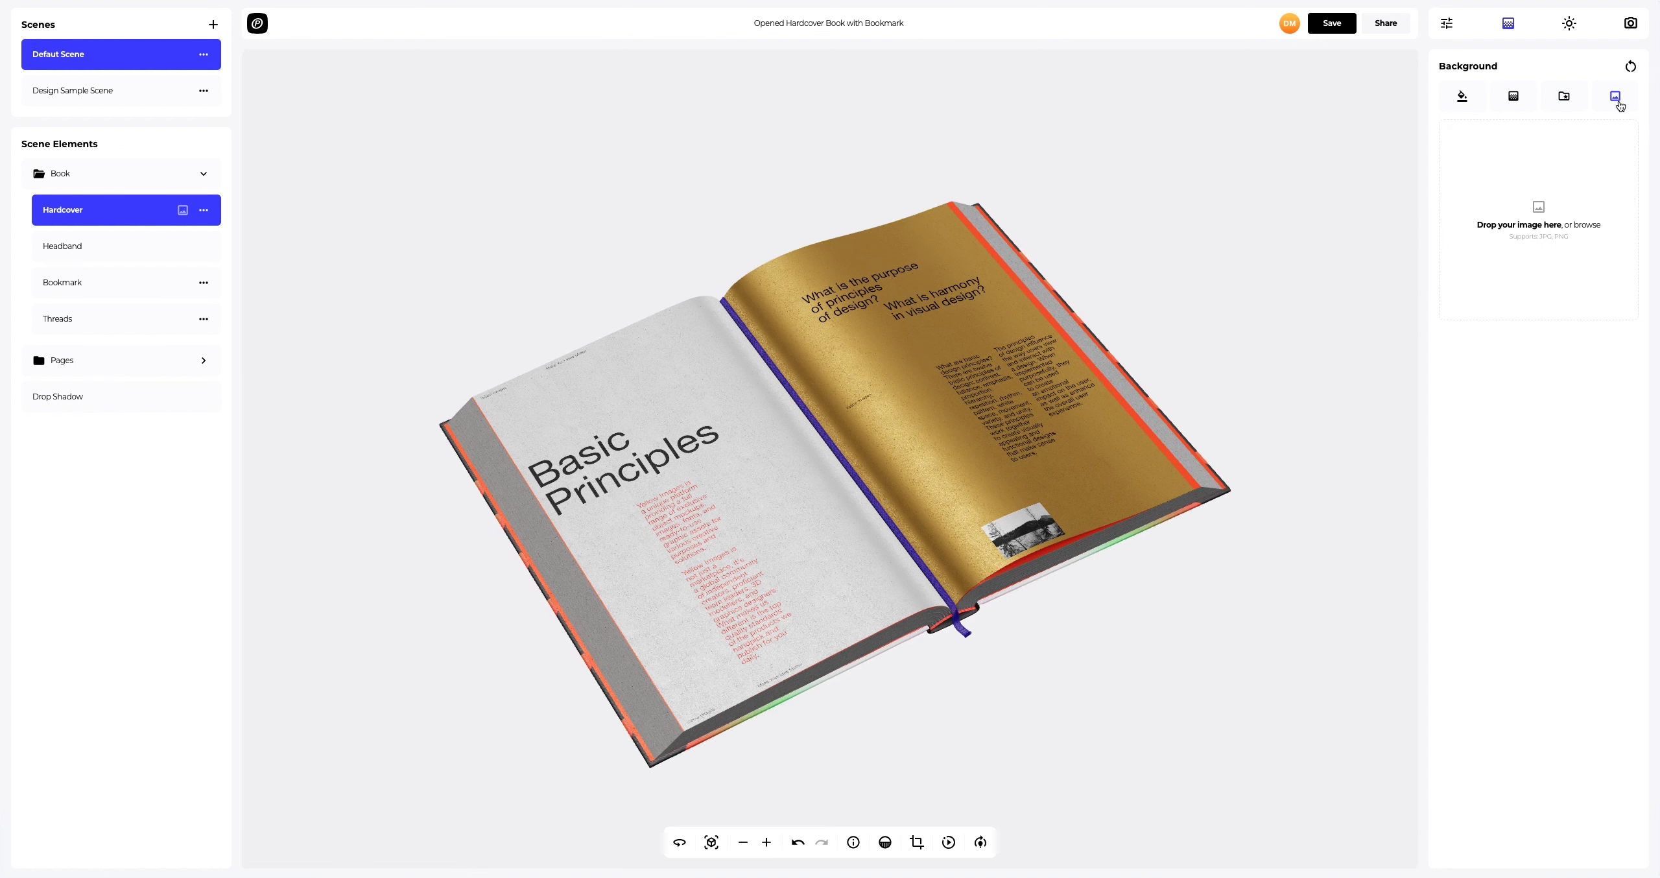
pyautogui.click(1541, 208)
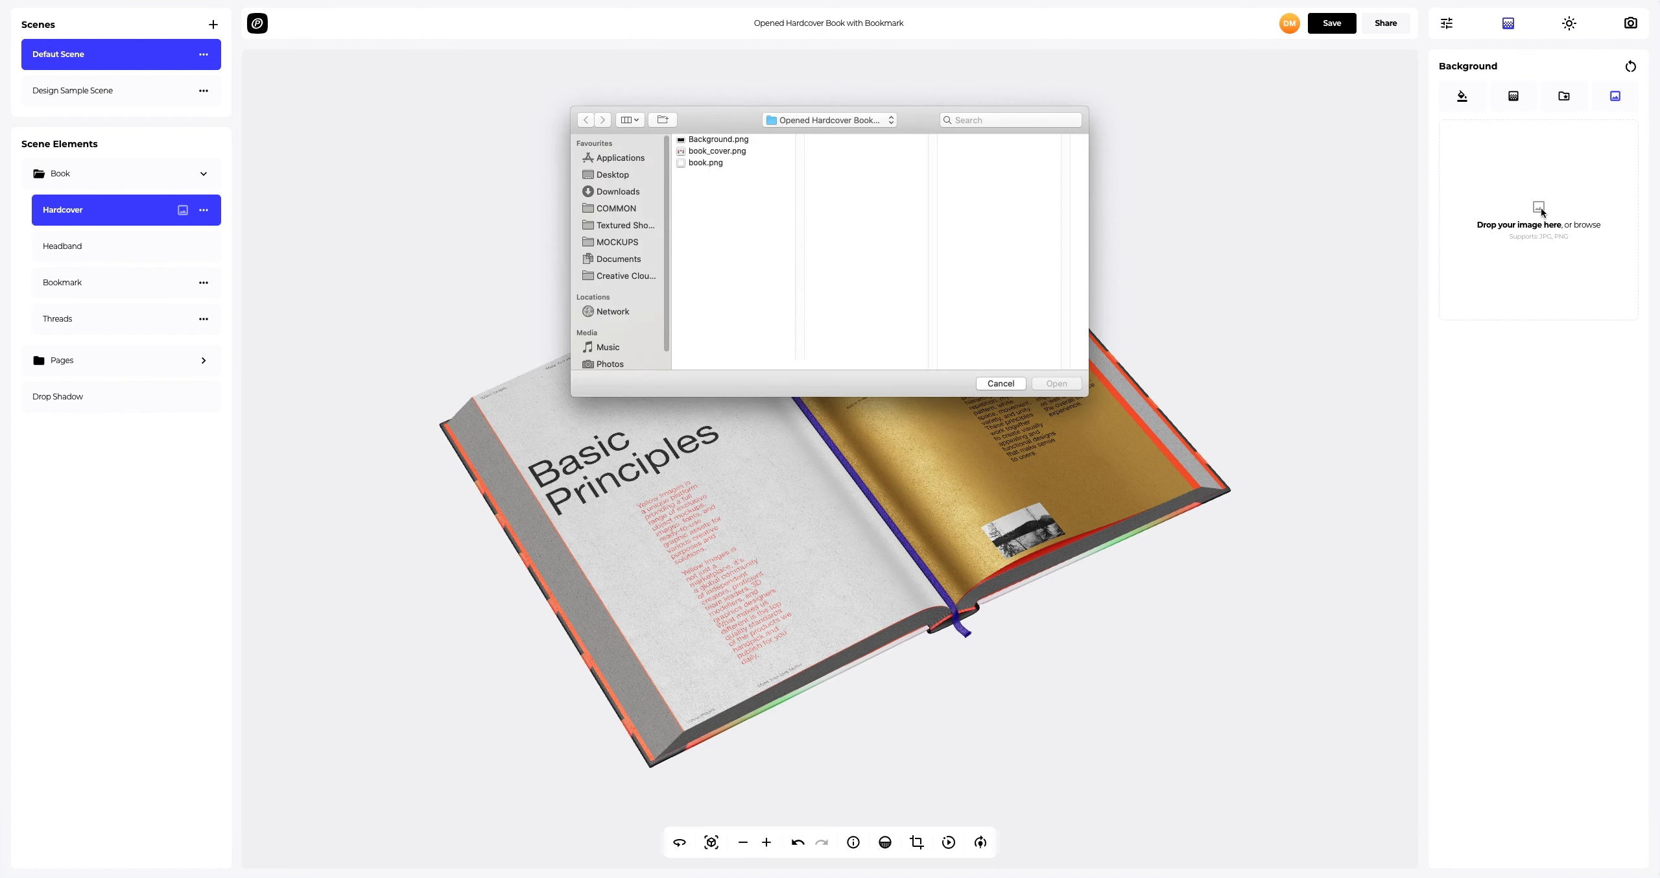
pyautogui.click(718, 140)
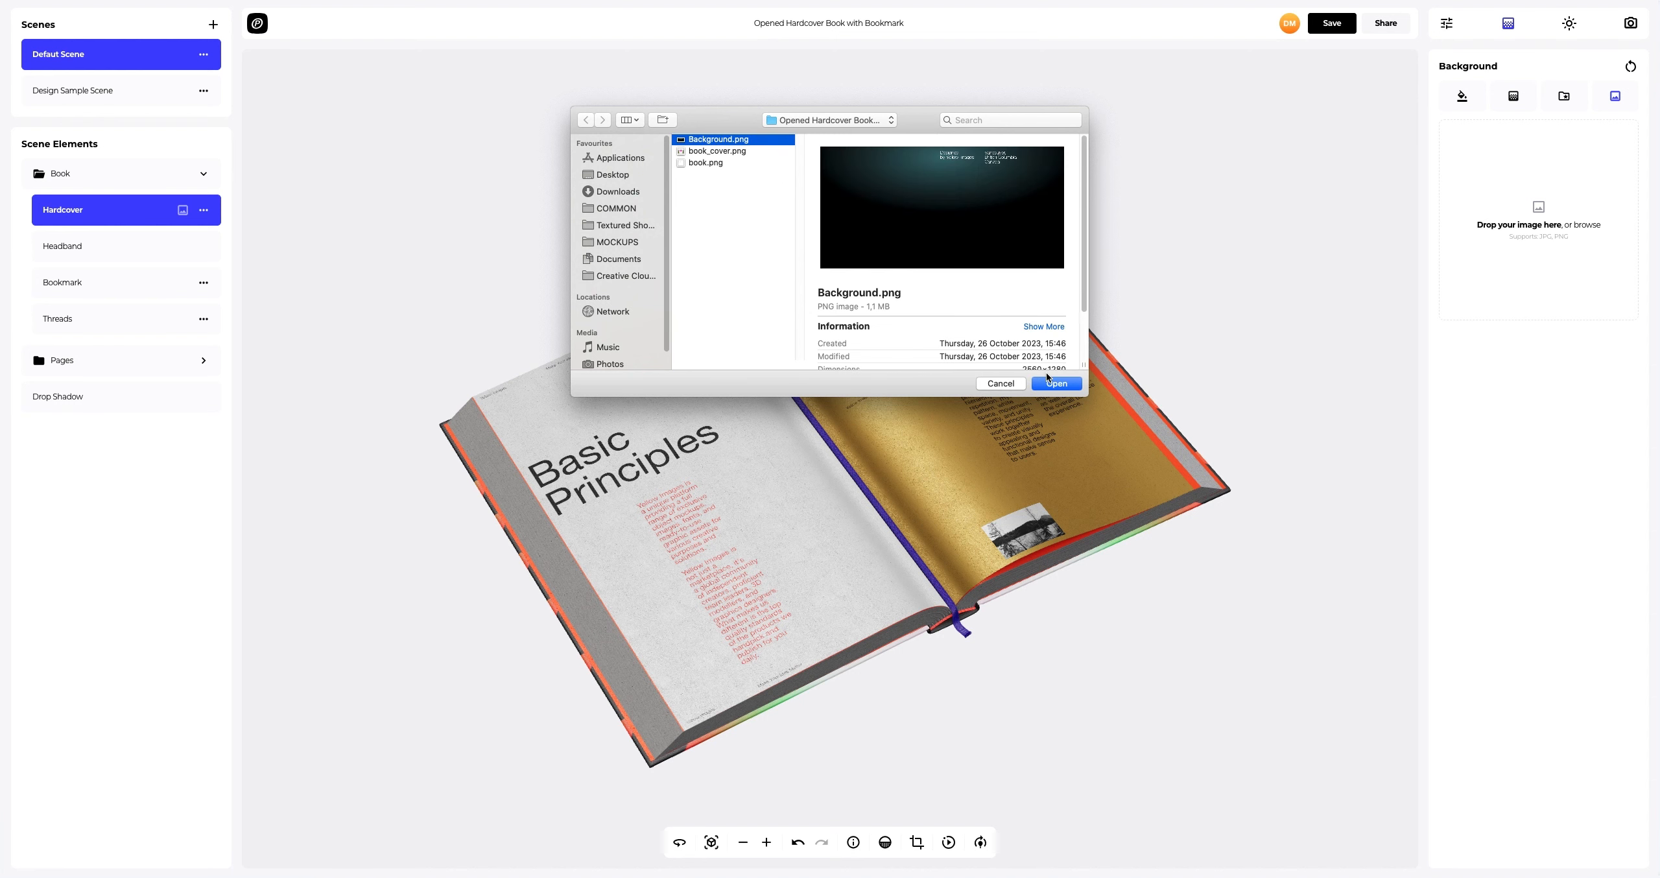
pyautogui.click(1047, 380)
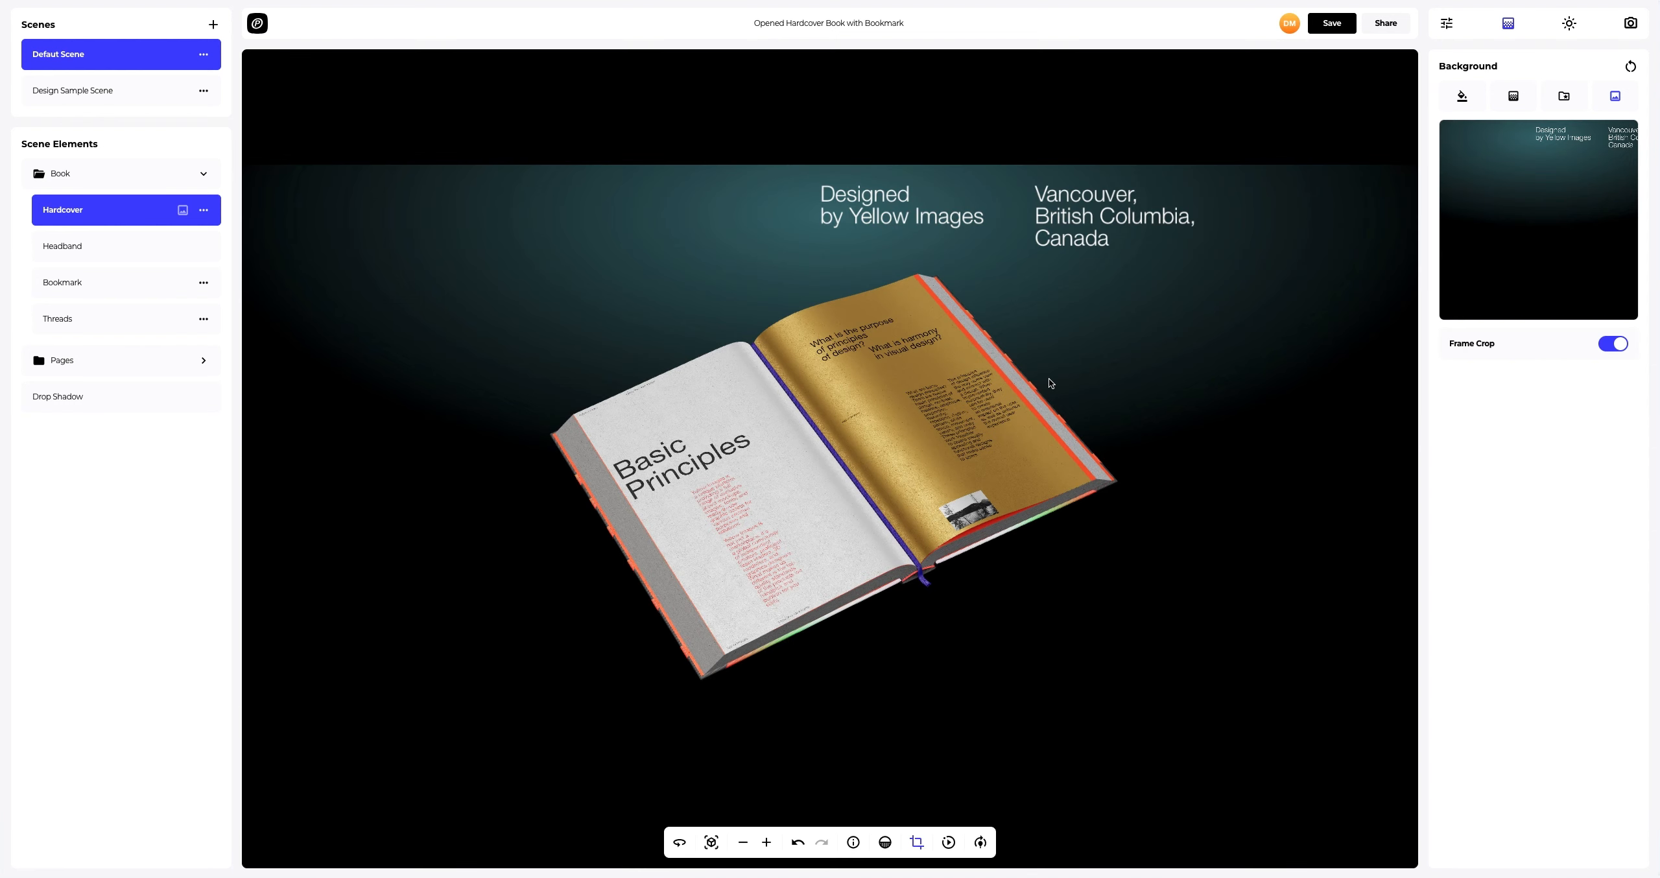
pyautogui.click(1614, 344)
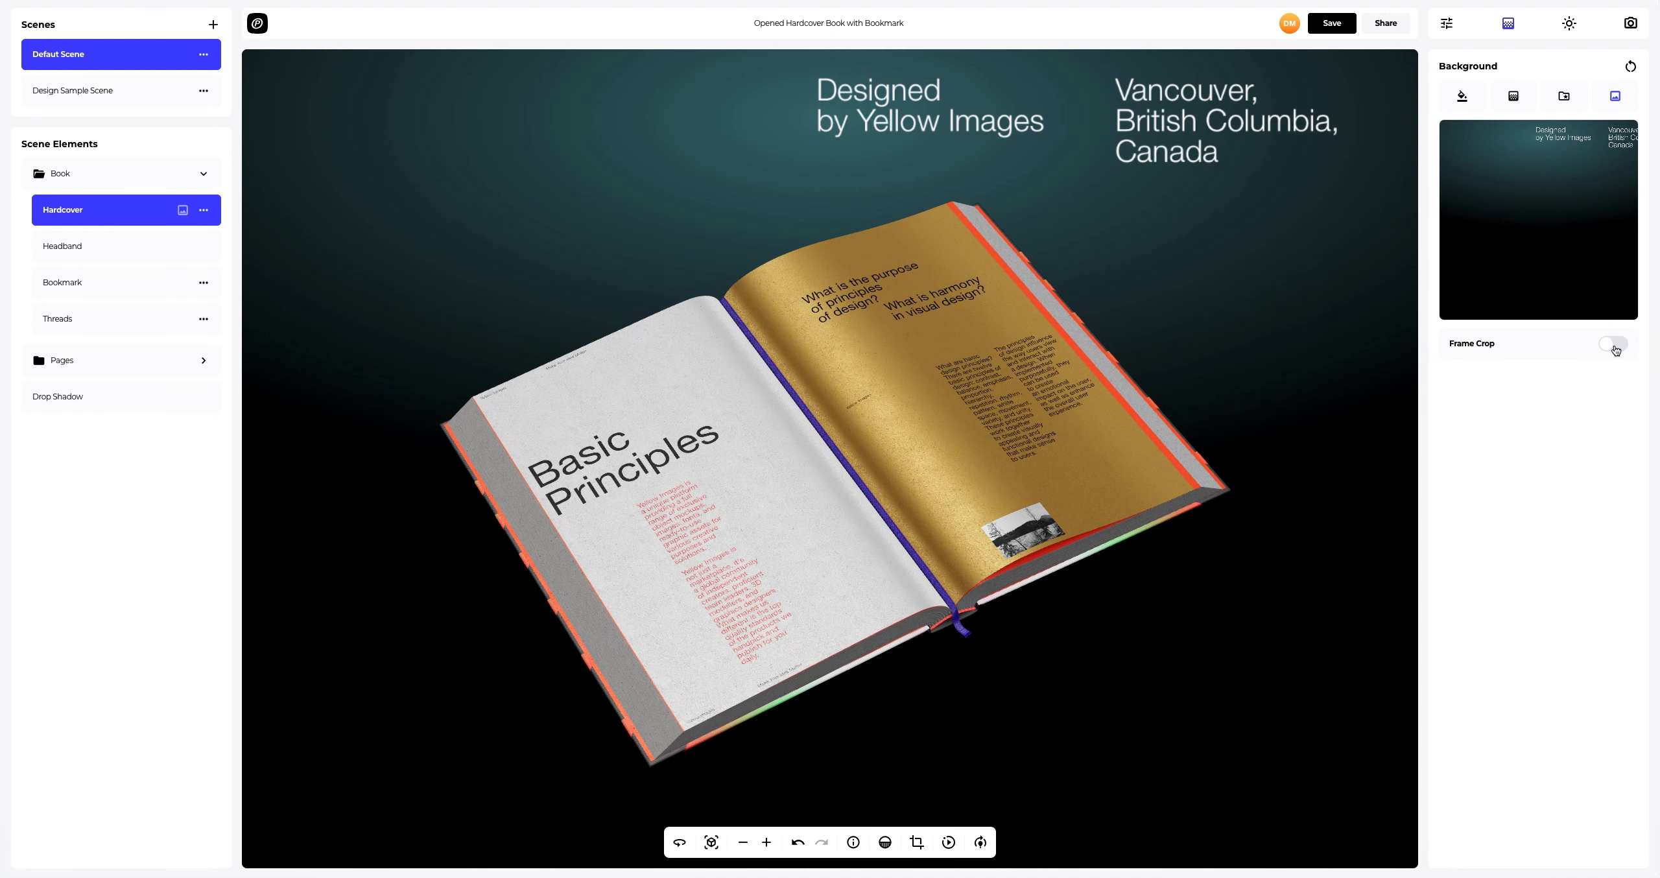
# Step: Adjust the viewer slider and briefly preview the auto-rotate animation
pyautogui.click(980, 844)
pyautogui.moveTo(983, 804); pyautogui.dragTo(1008, 805)
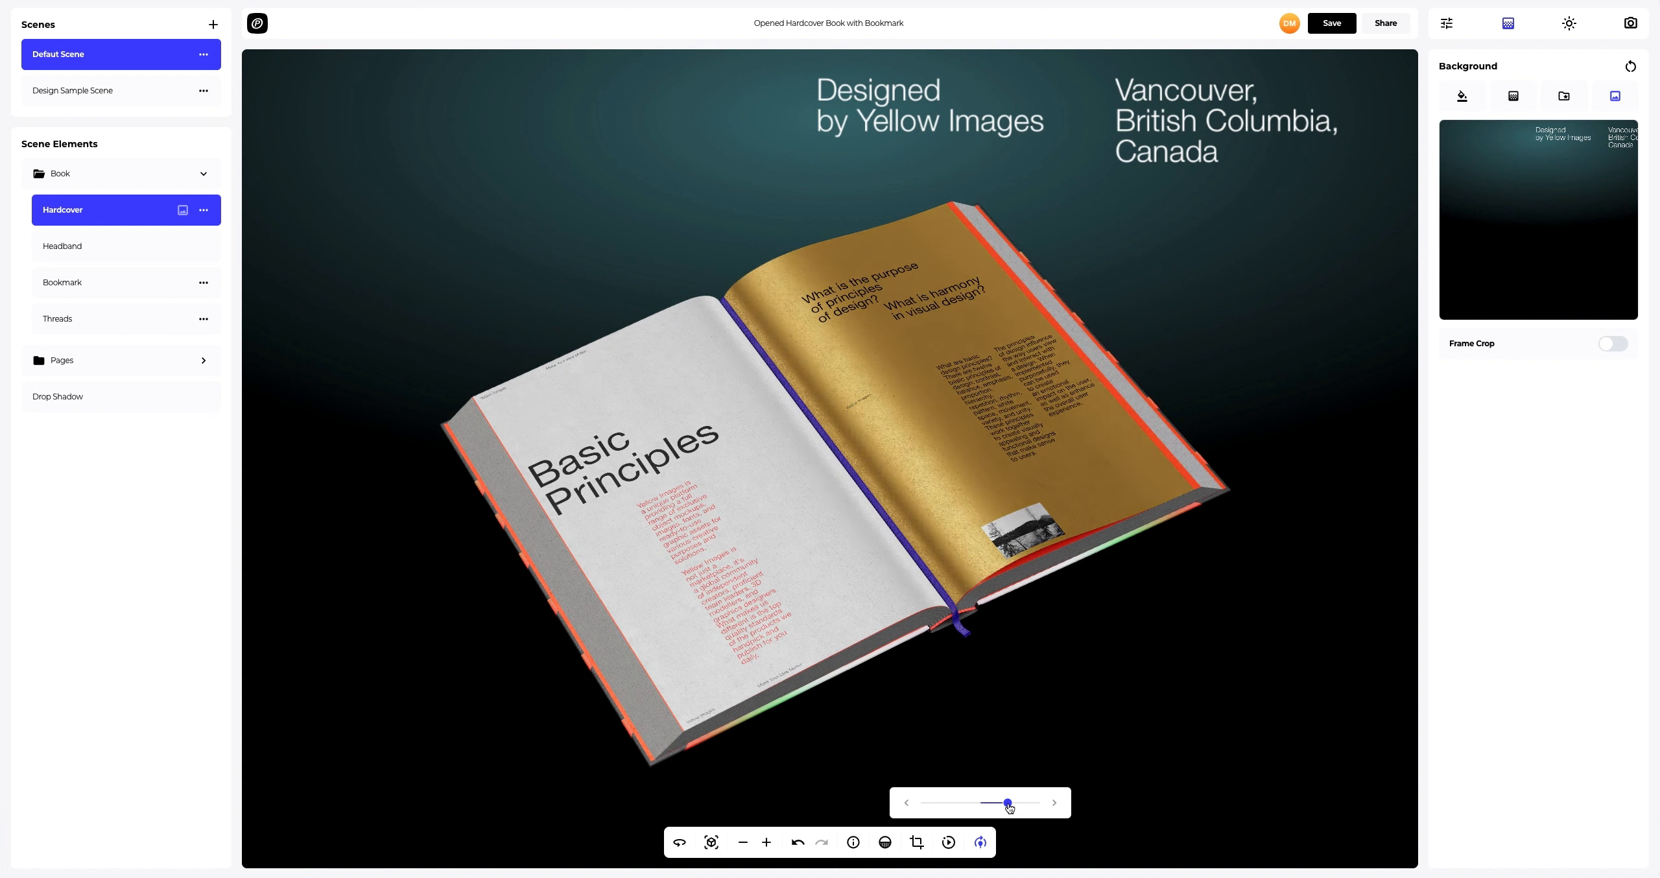
pyautogui.click(981, 842)
pyautogui.click(948, 842)
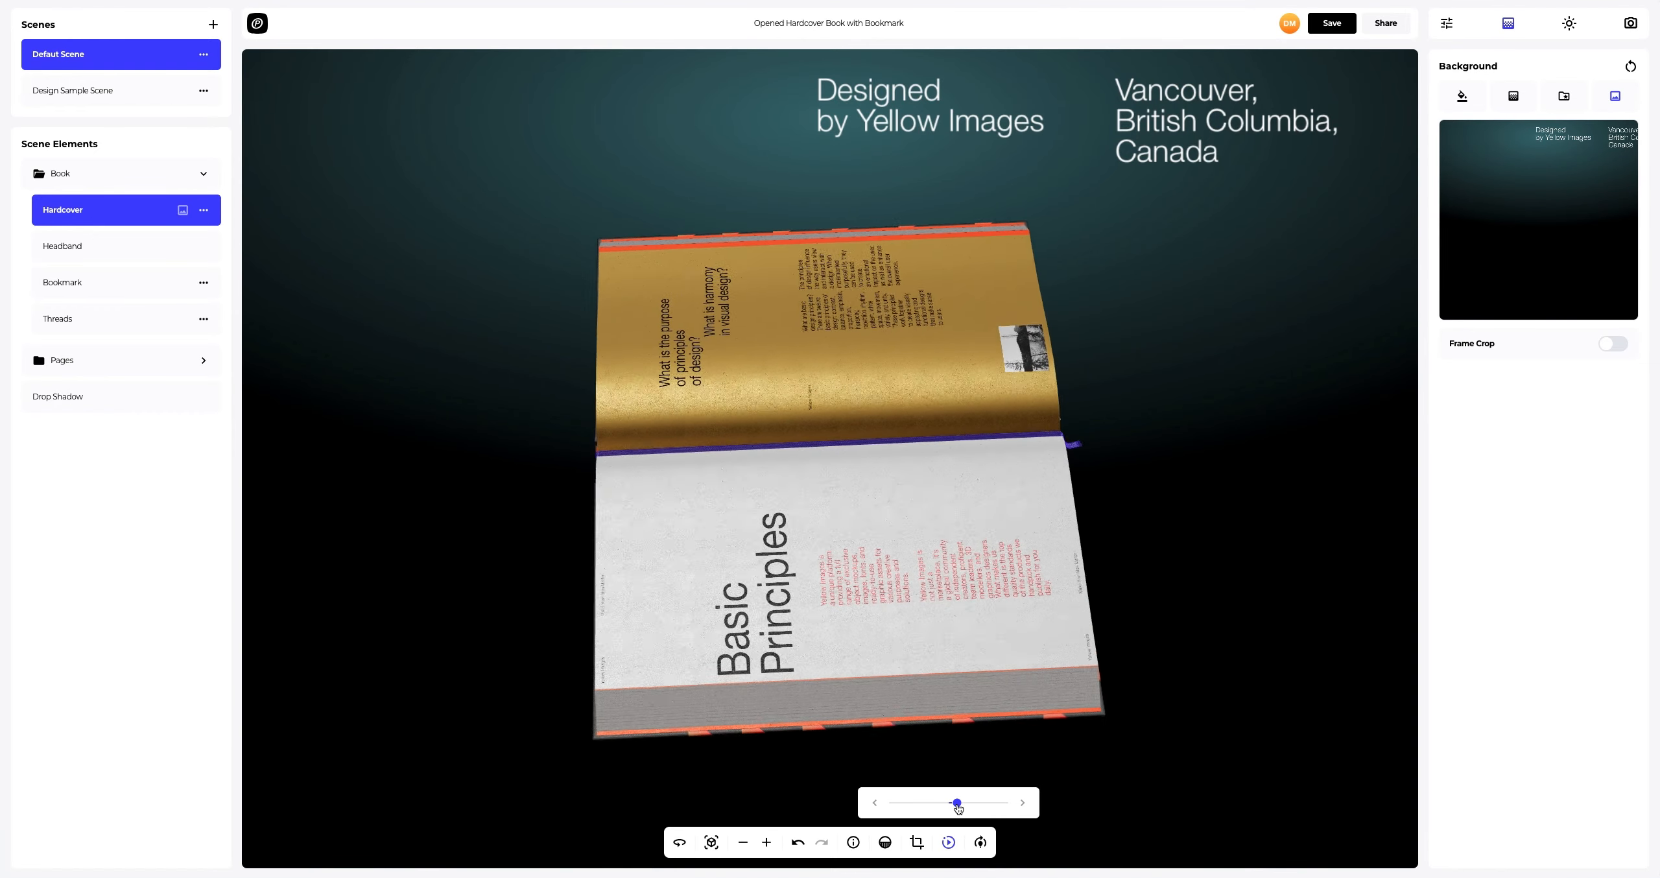
pyautogui.click(950, 845)
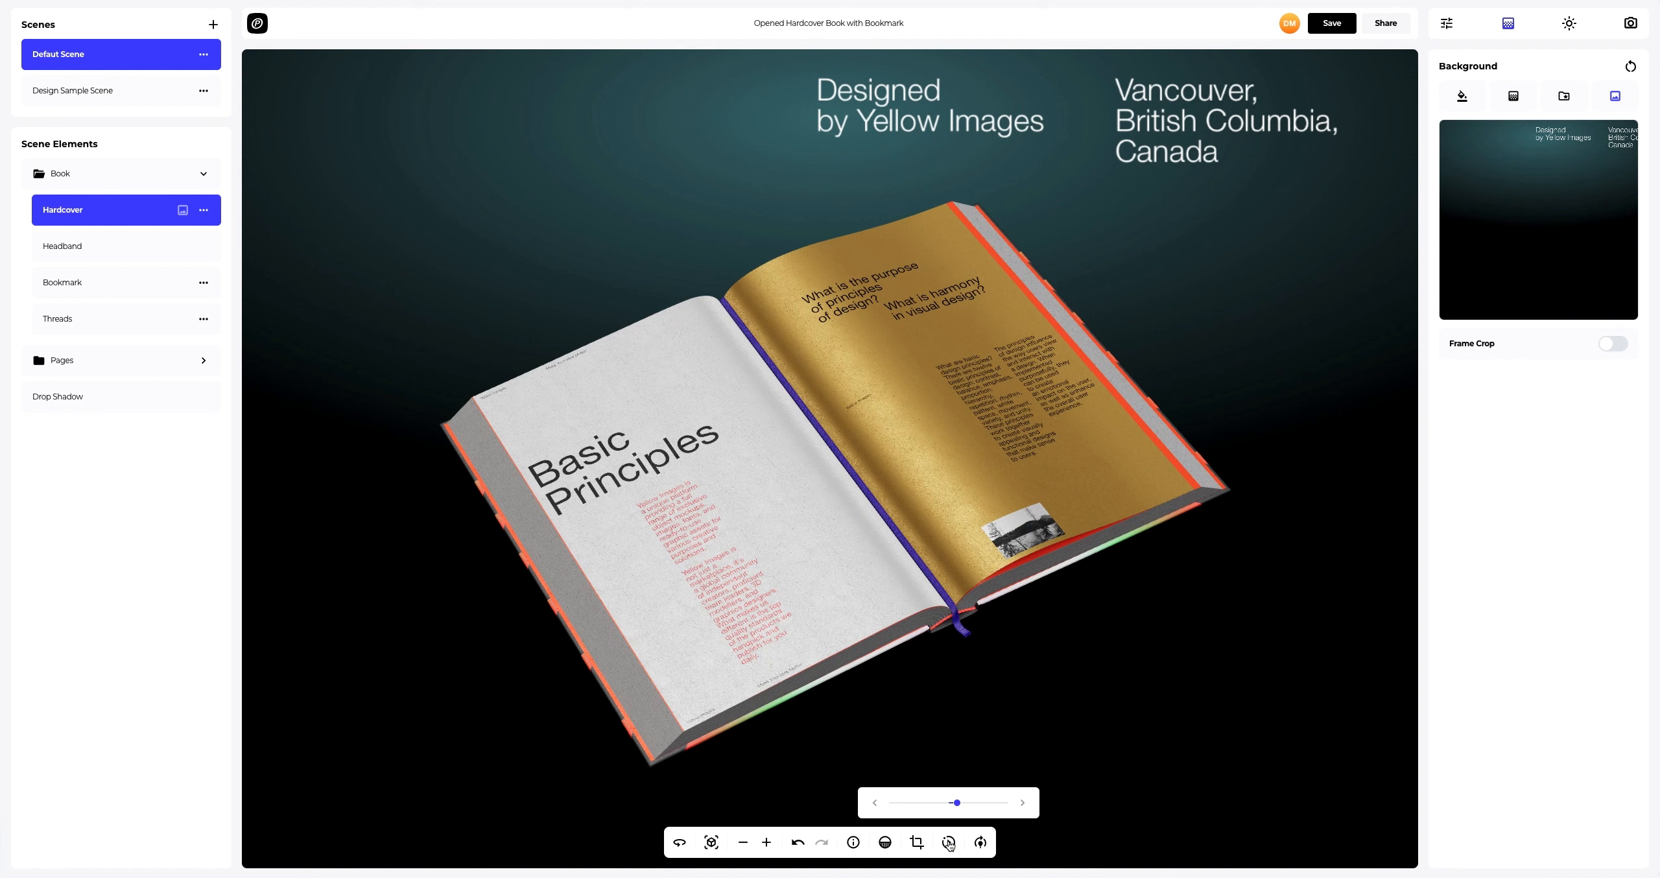
# Step: Rotate the book so its open spread faces the camera straight on
pyautogui.click(680, 845)
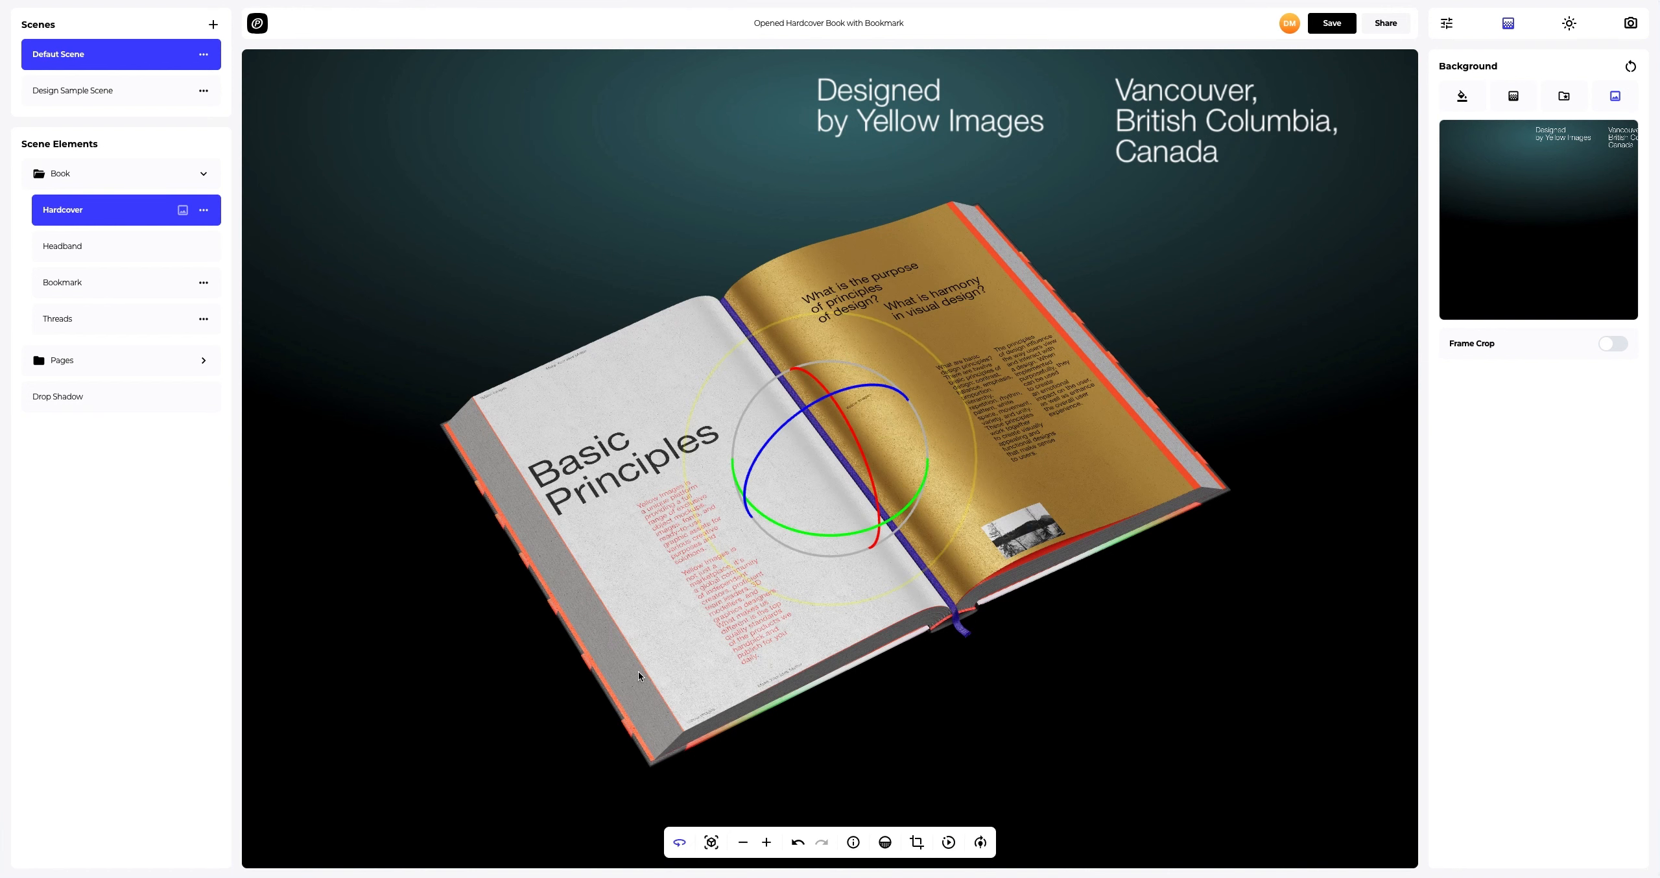
pyautogui.moveTo(638, 672); pyautogui.dragTo(731, 422)
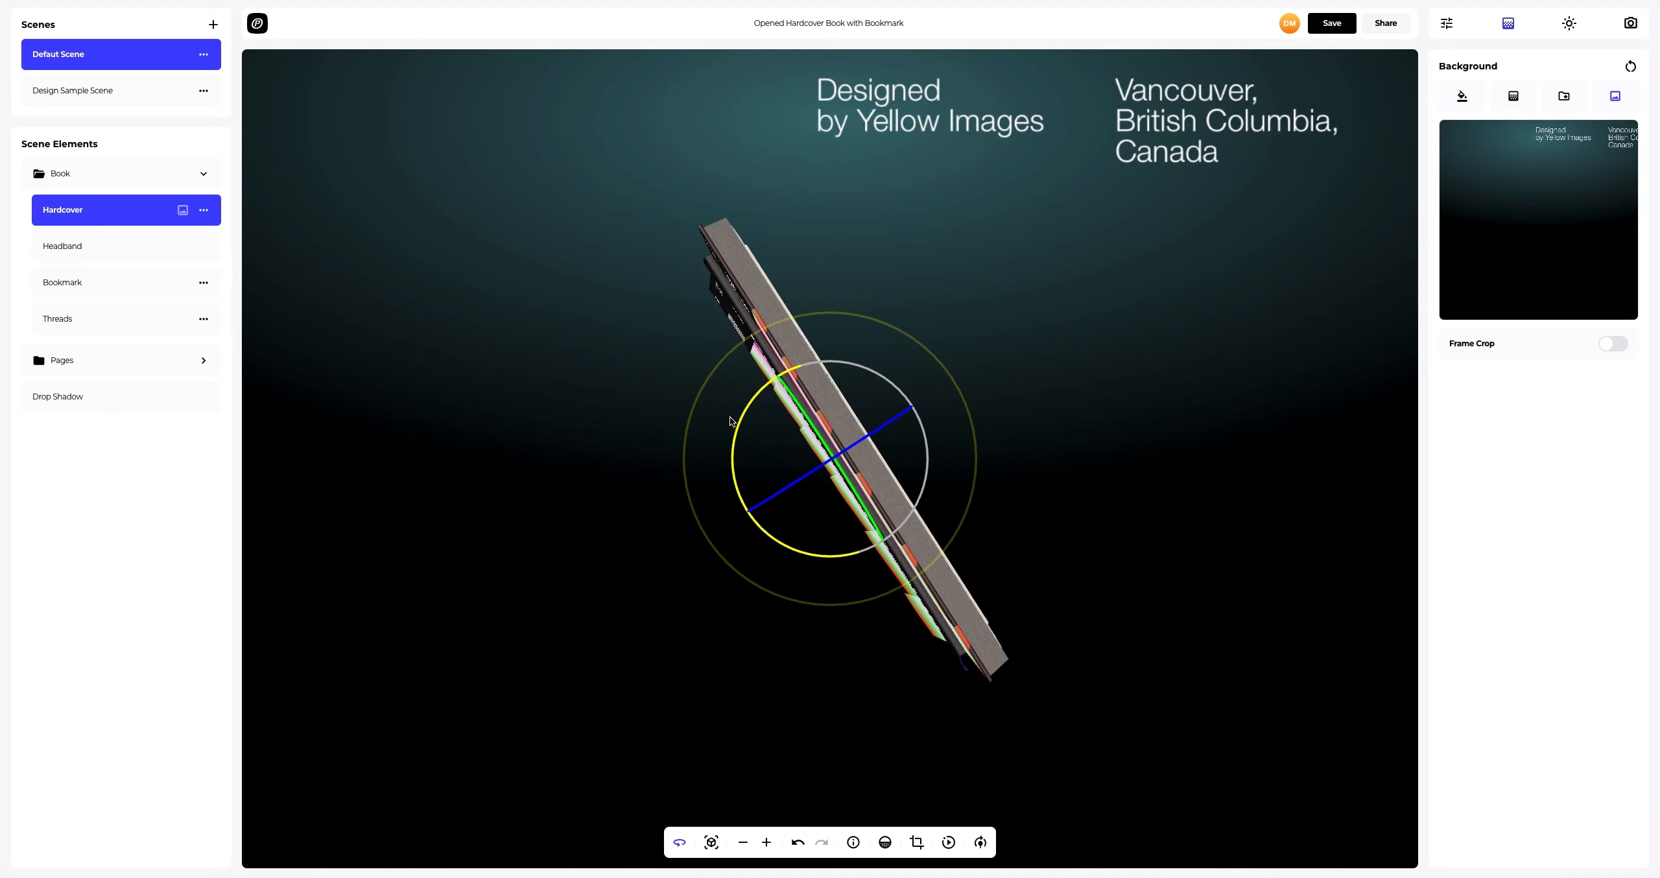
pyautogui.moveTo(883, 421); pyautogui.dragTo(830, 465)
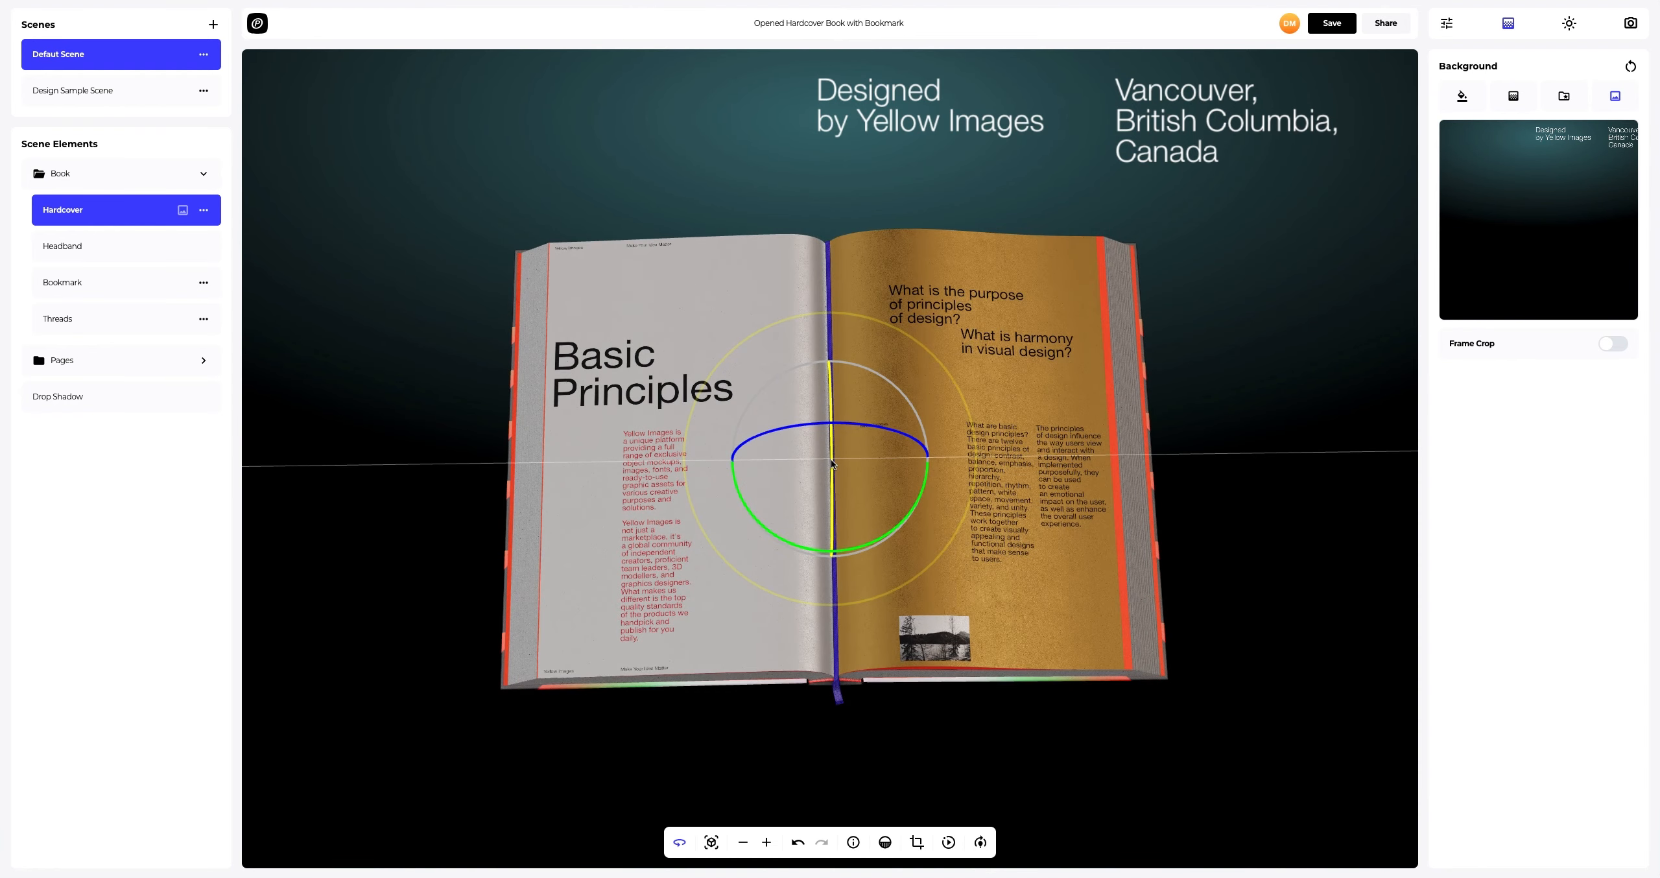
pyautogui.click(679, 846)
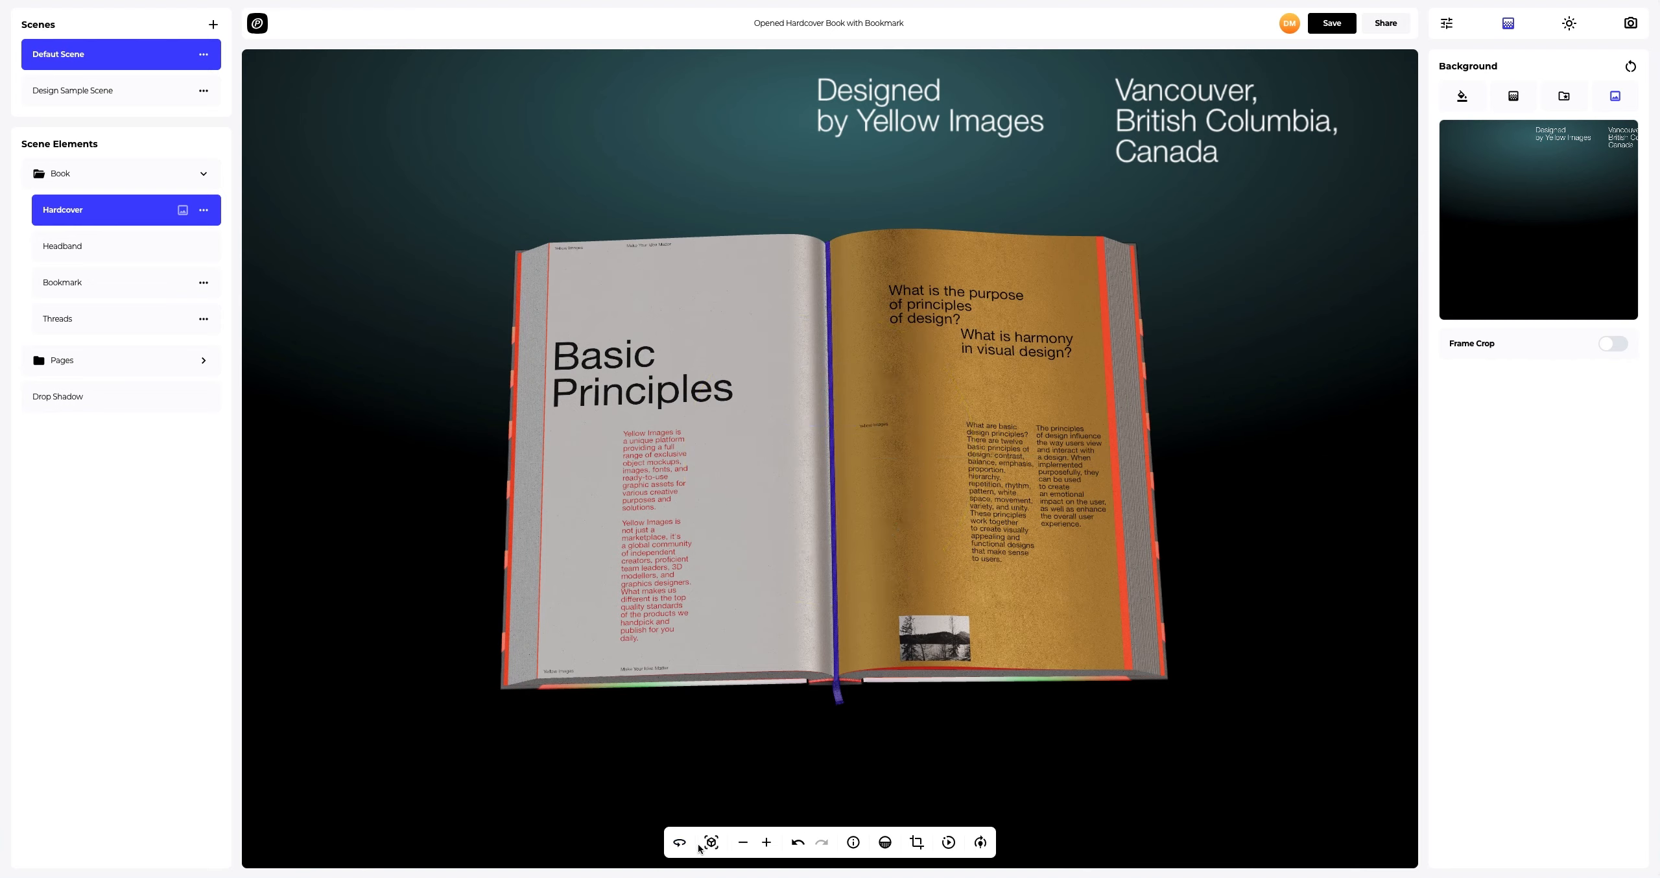
# Step: Start the auto-rotate animation and save the project
pyautogui.click(947, 842)
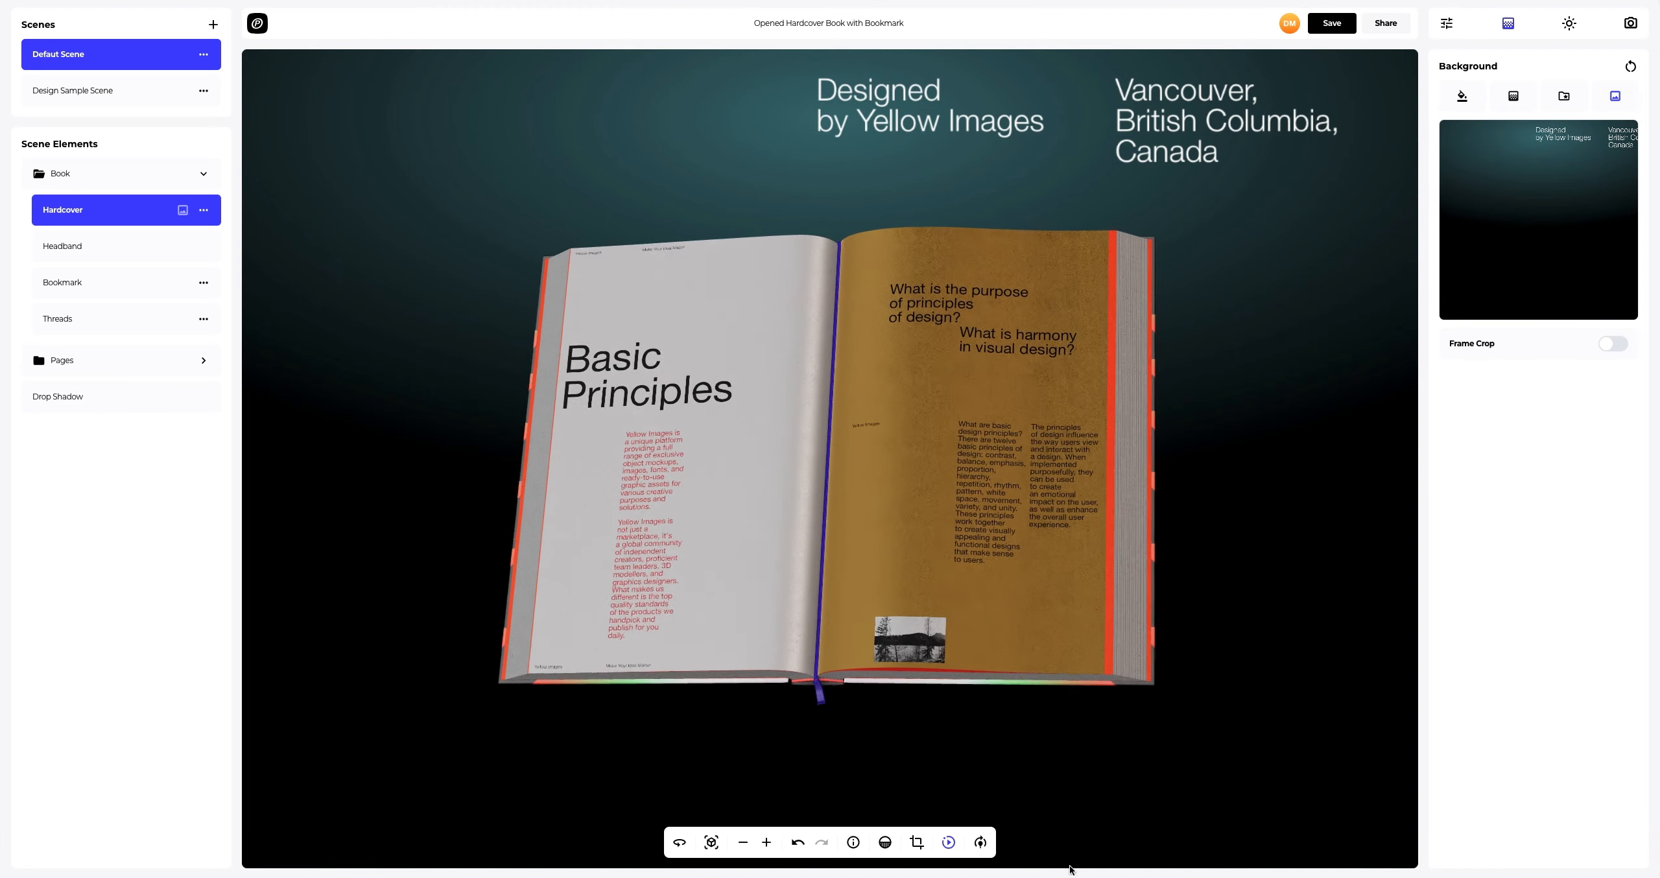
pyautogui.click(1333, 24)
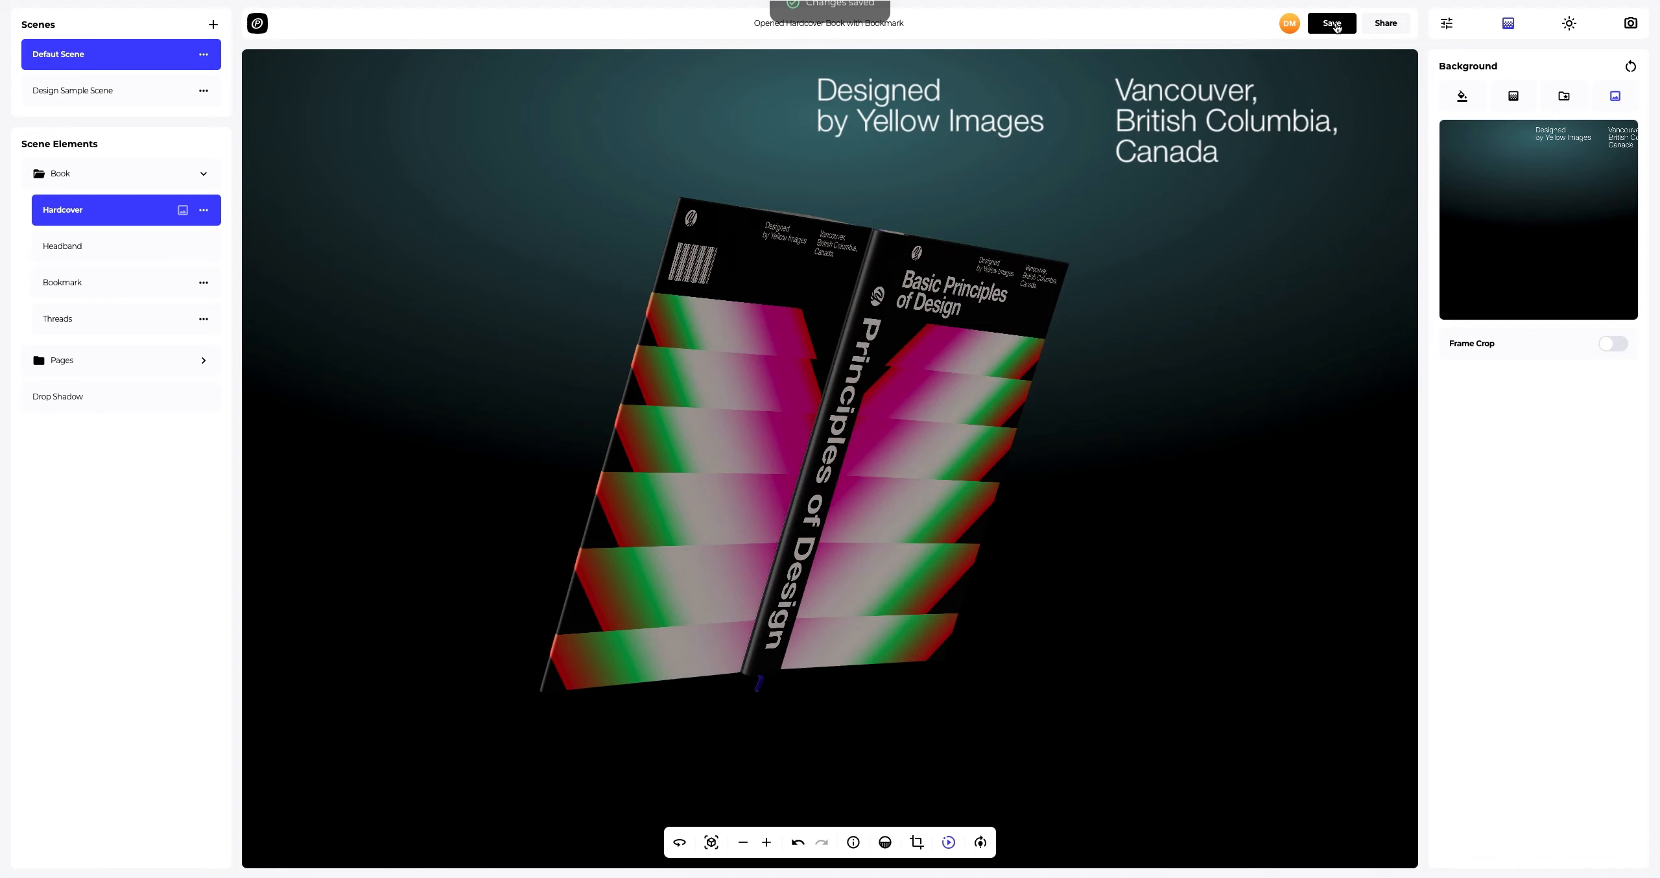
# Step: Open the presentation view and enable public access in the project's share settings
pyautogui.click(1385, 24)
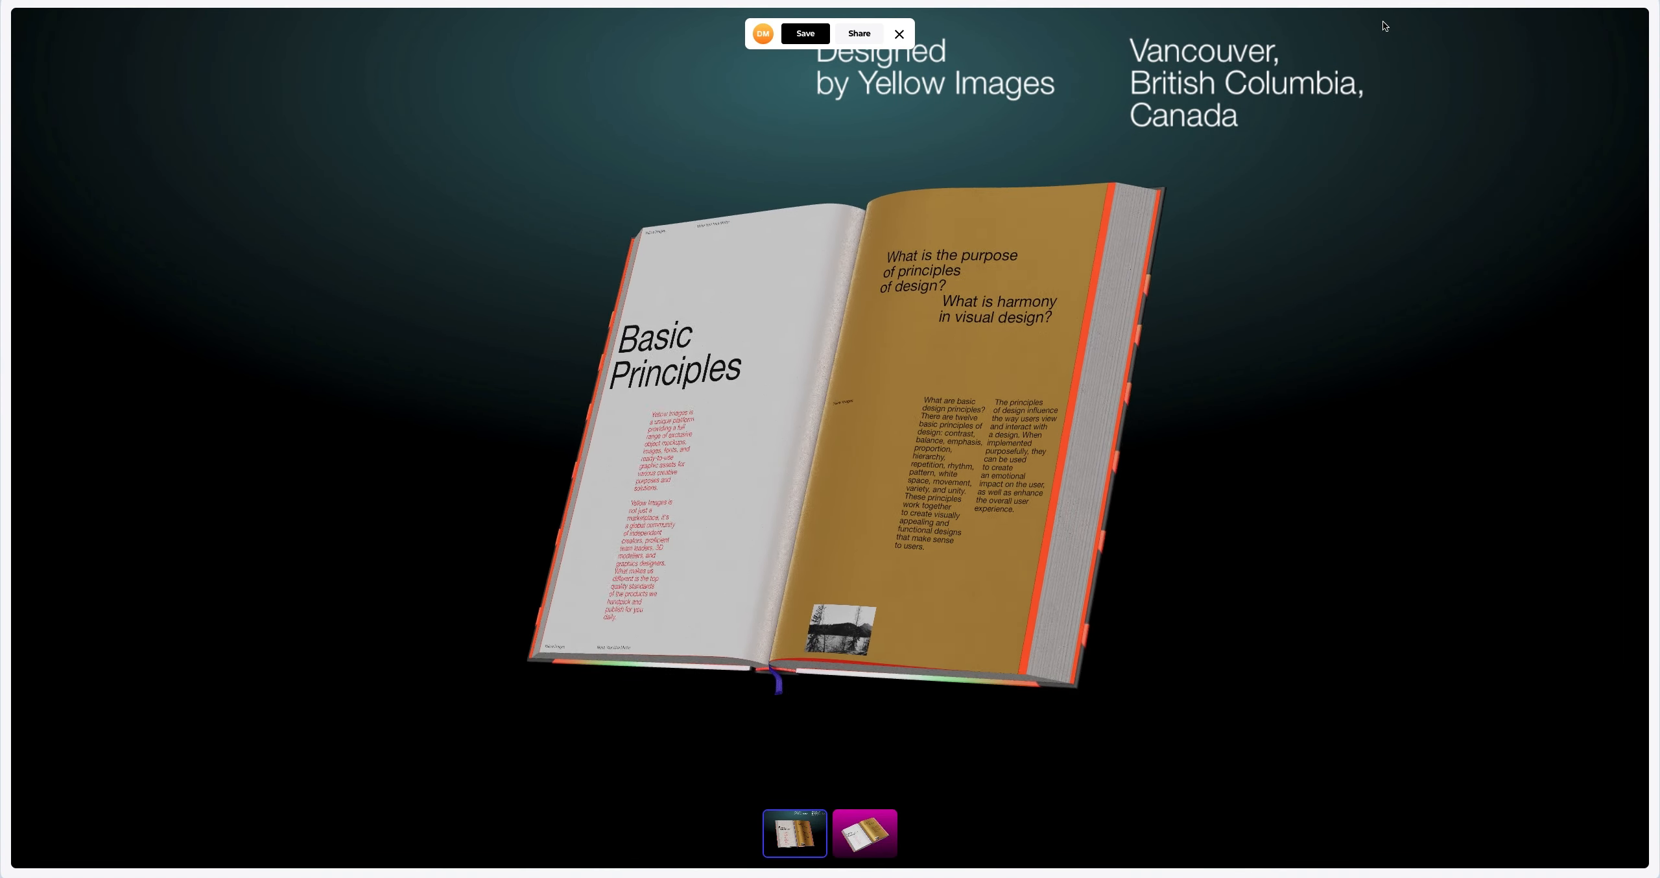
pyautogui.click(851, 32)
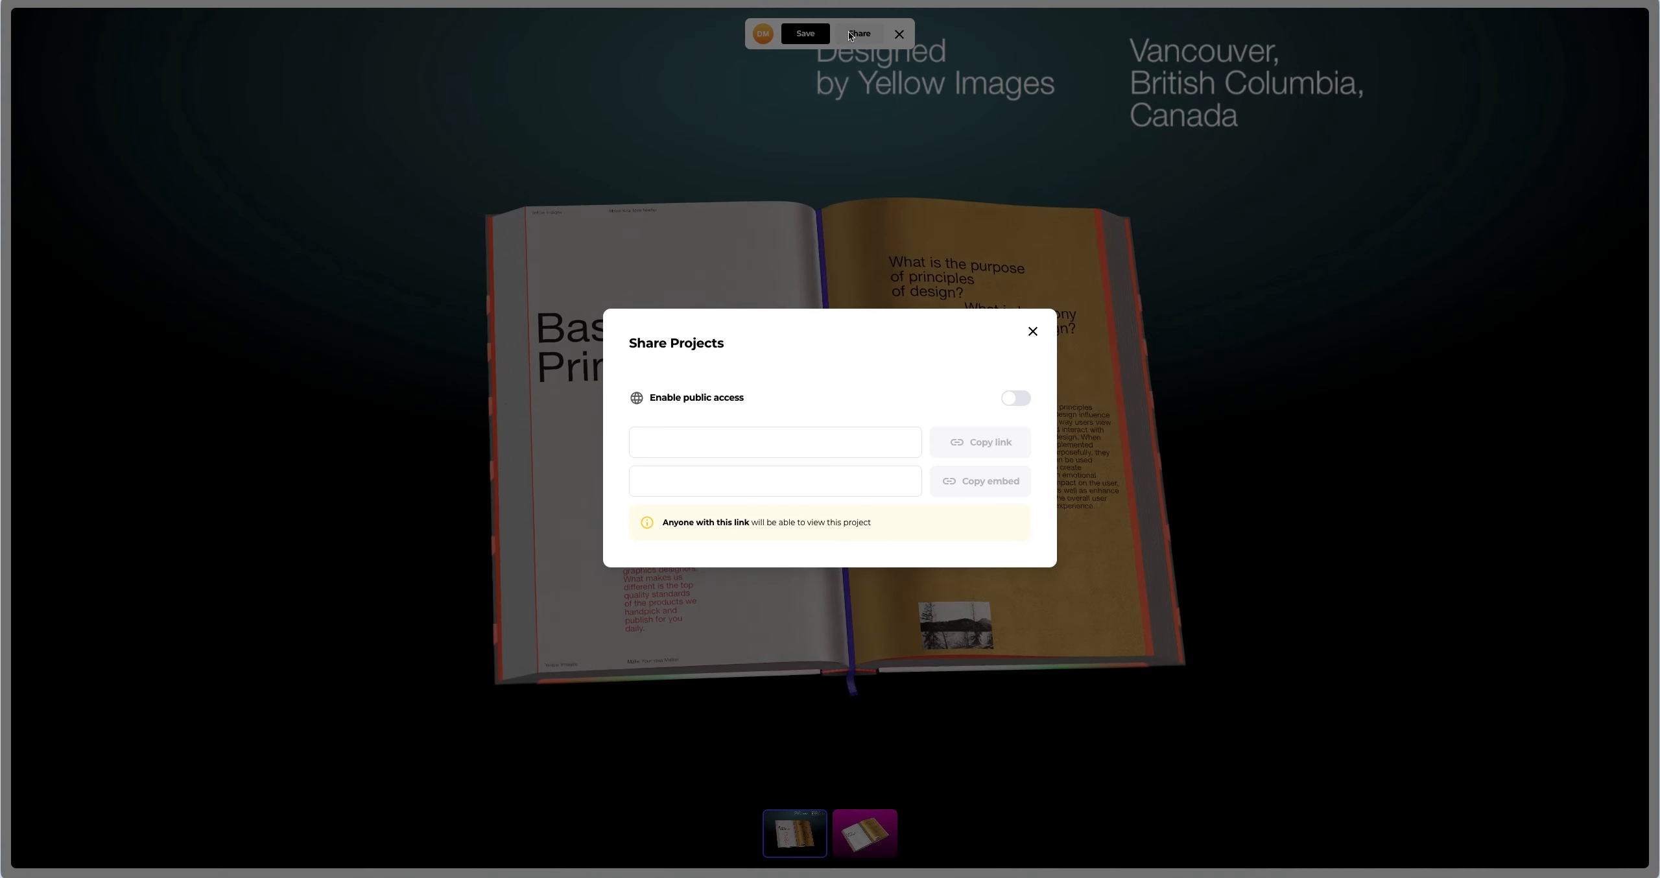
pyautogui.click(1011, 399)
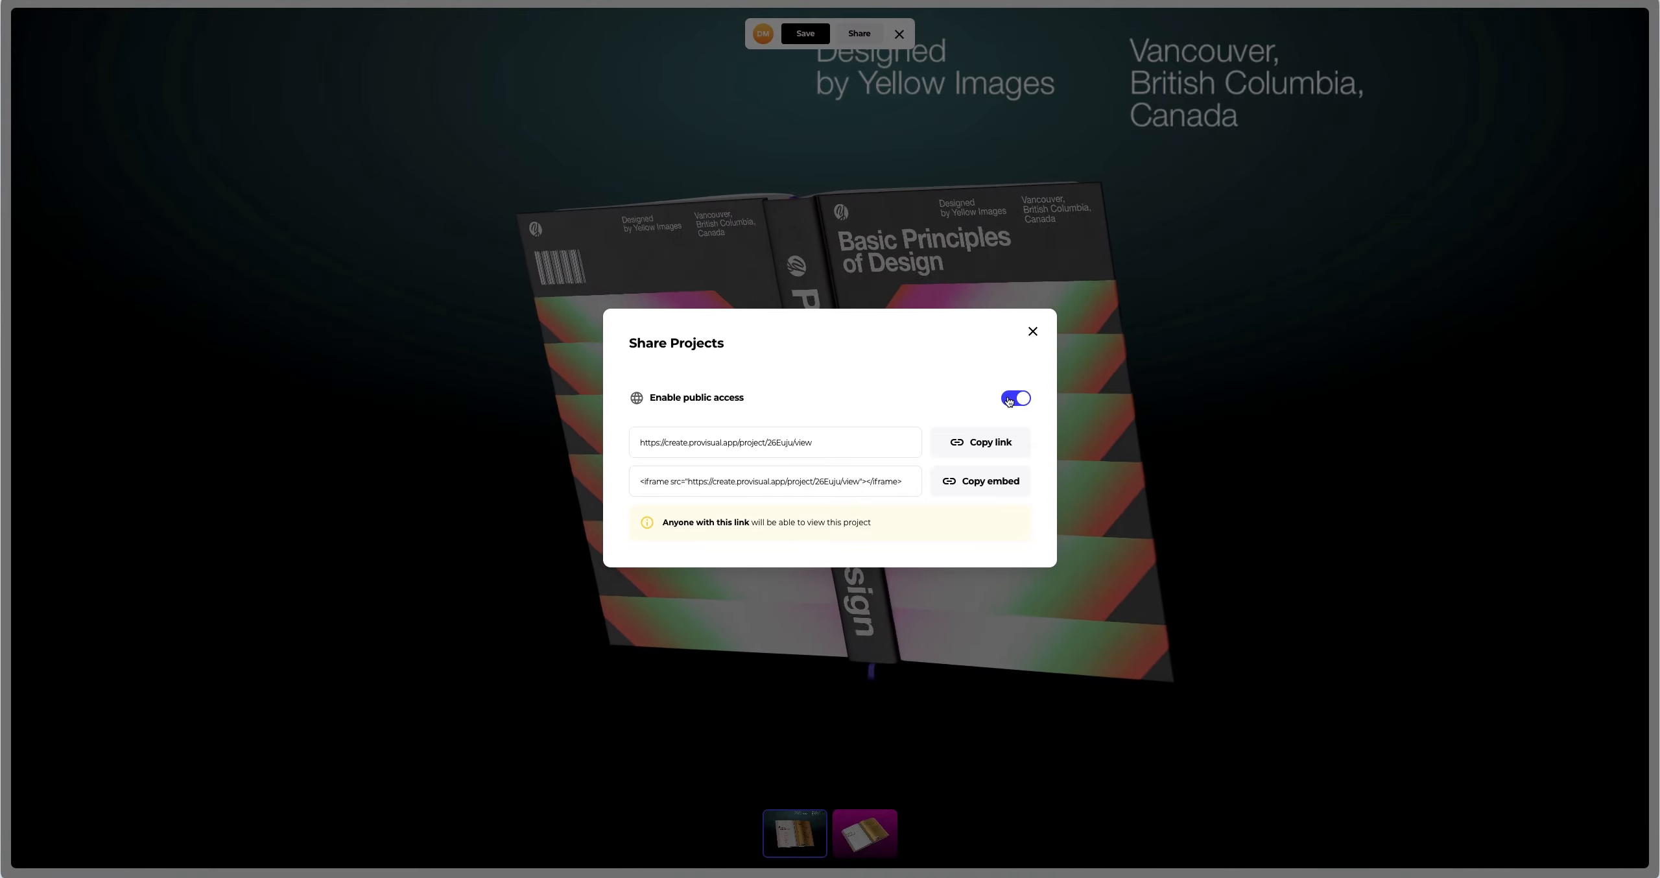
pyautogui.click(1032, 333)
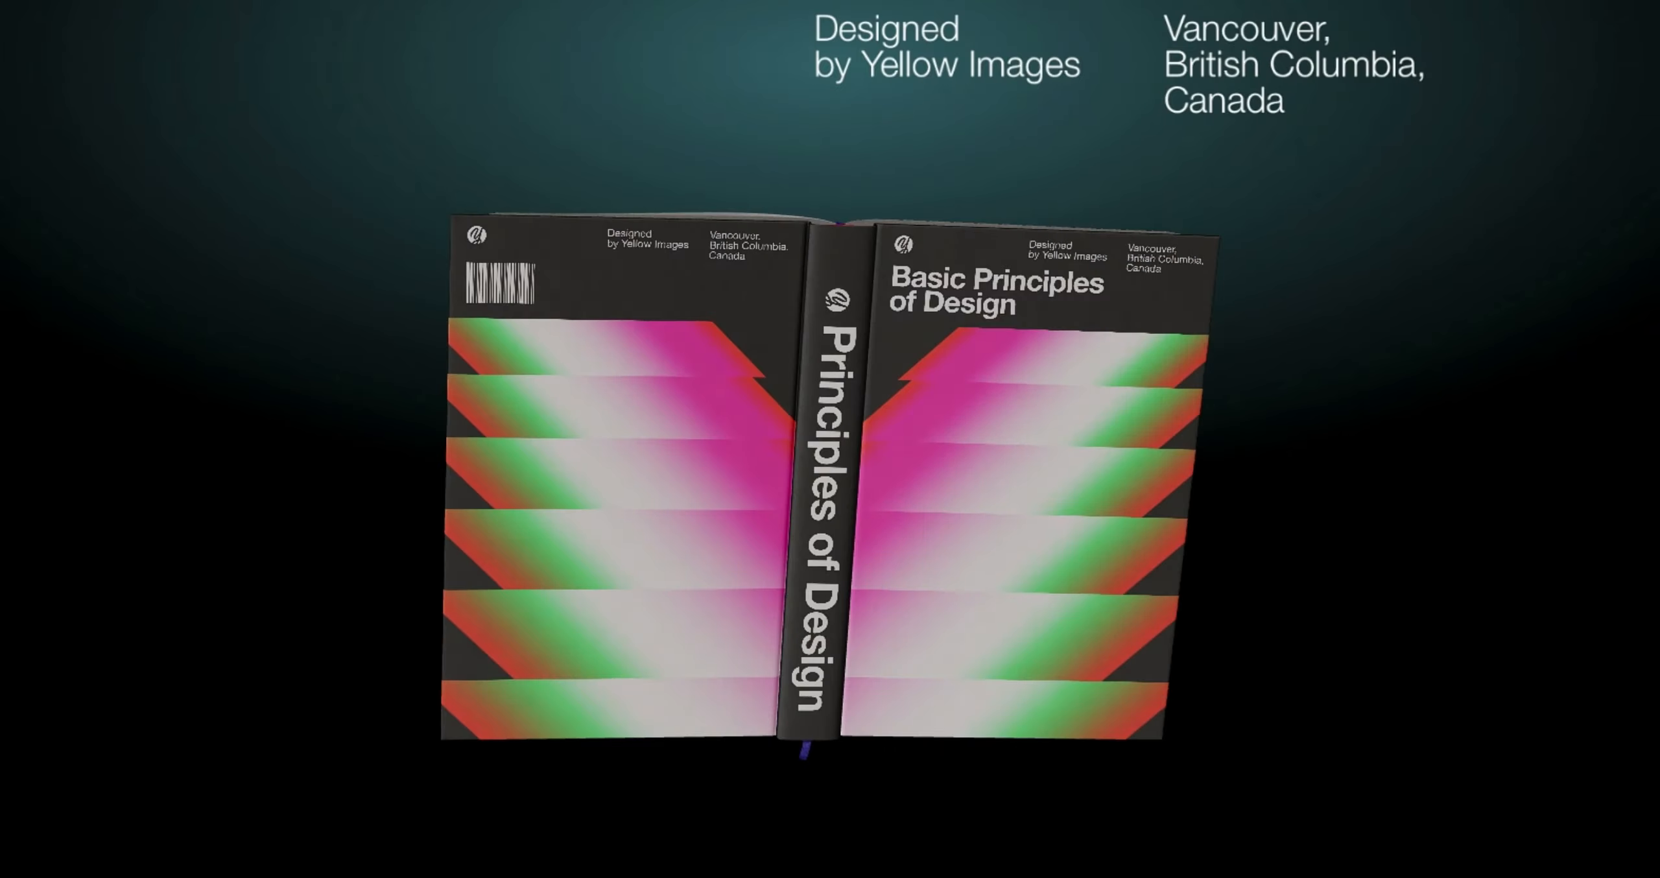